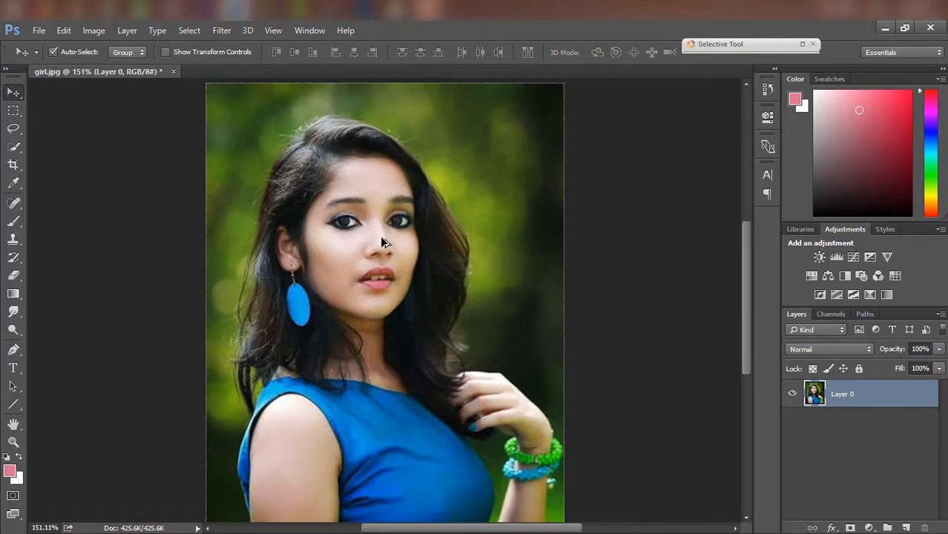
Set the image's resolution to 300 pixels/inch and its height to 5000 pixels, keeping the proportions linked
scroll(379, 235, "down", 1)
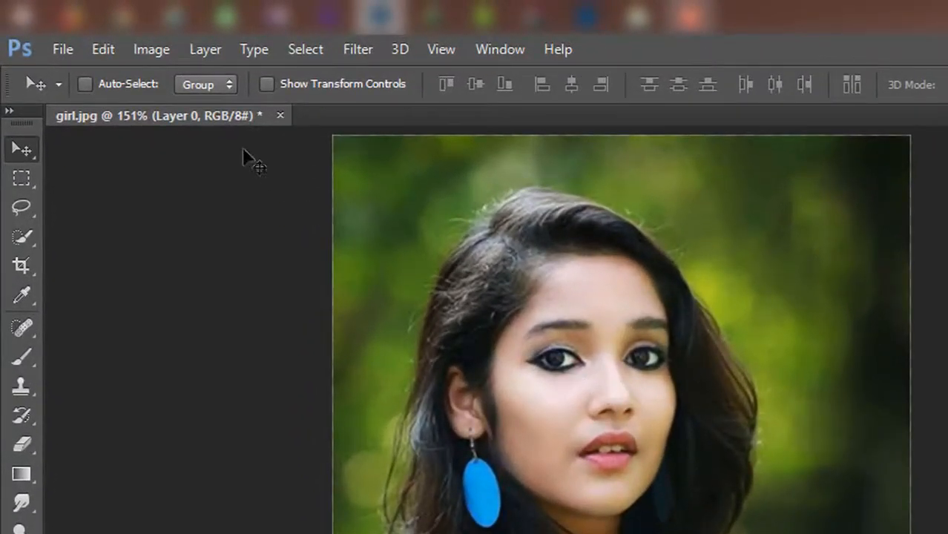
left_click(153, 47)
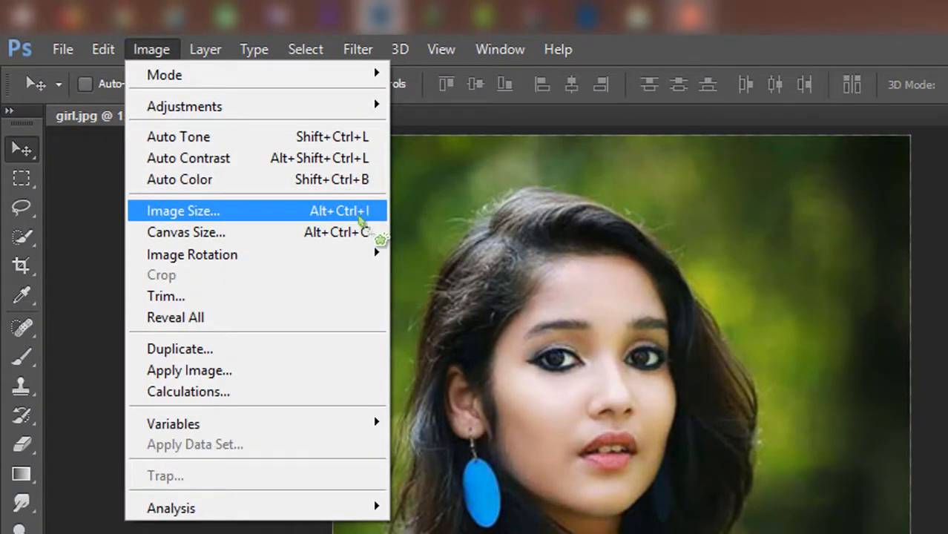
left_click(361, 212)
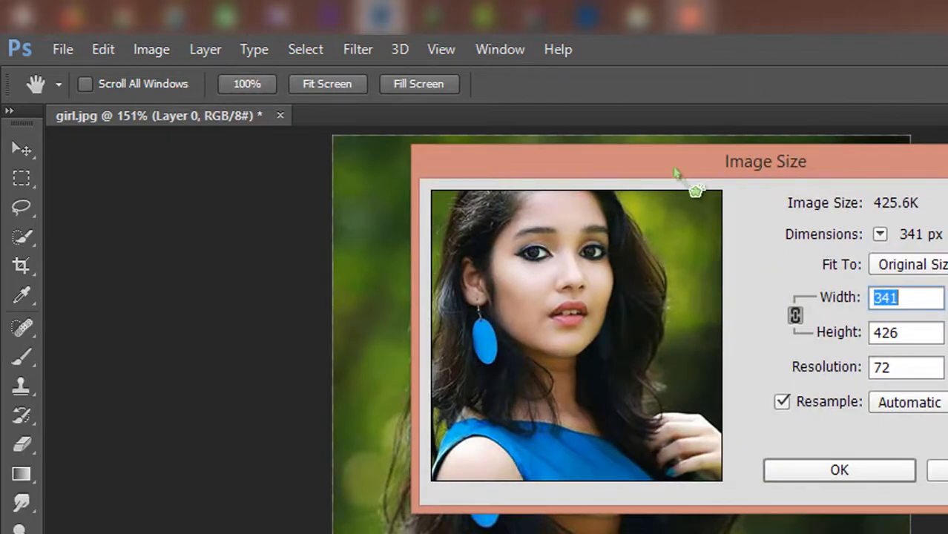
left_click_drag(676, 172, 452, 175)
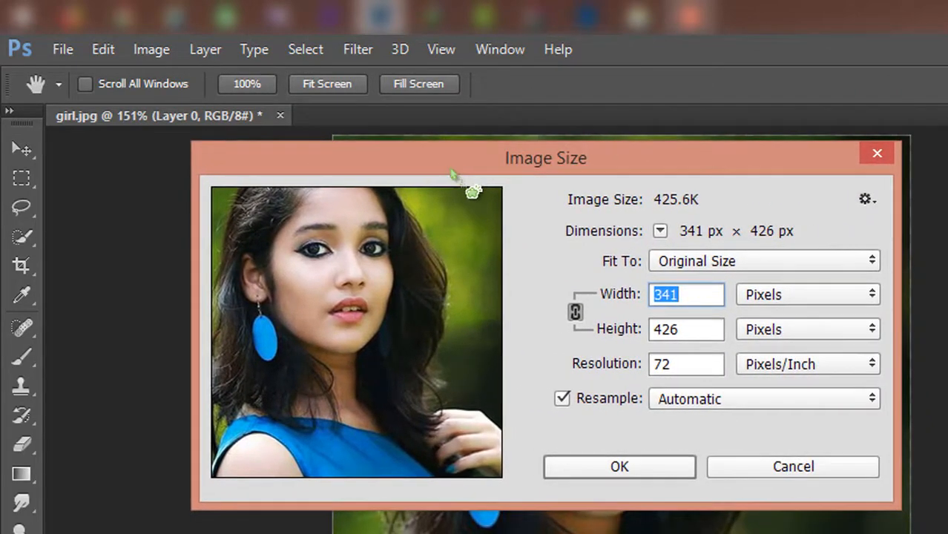
left_click(768, 260)
left_click(764, 268)
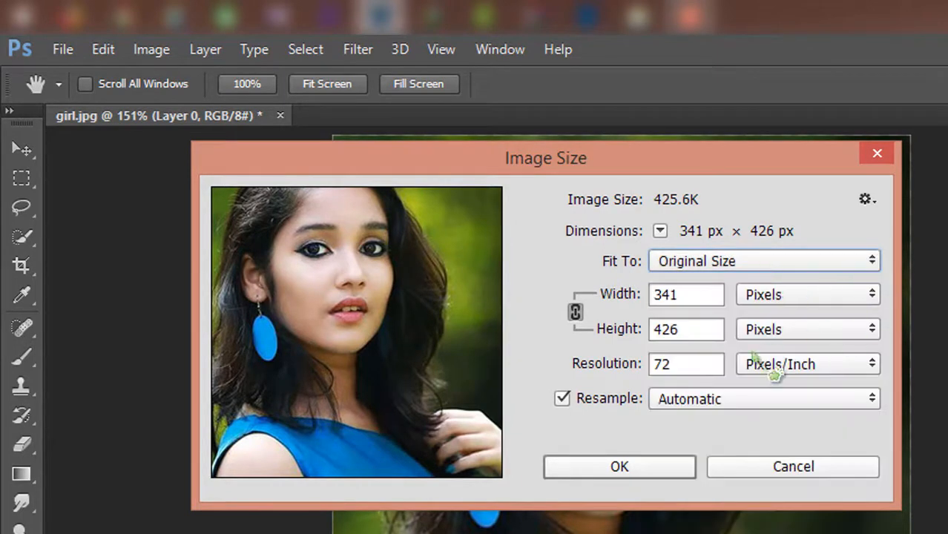
left_click_drag(696, 368, 604, 367)
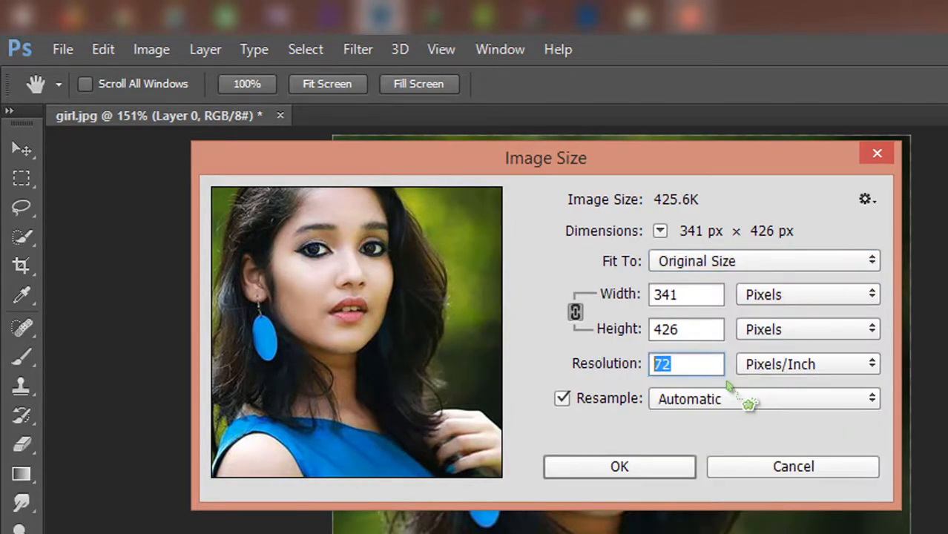
type("300")
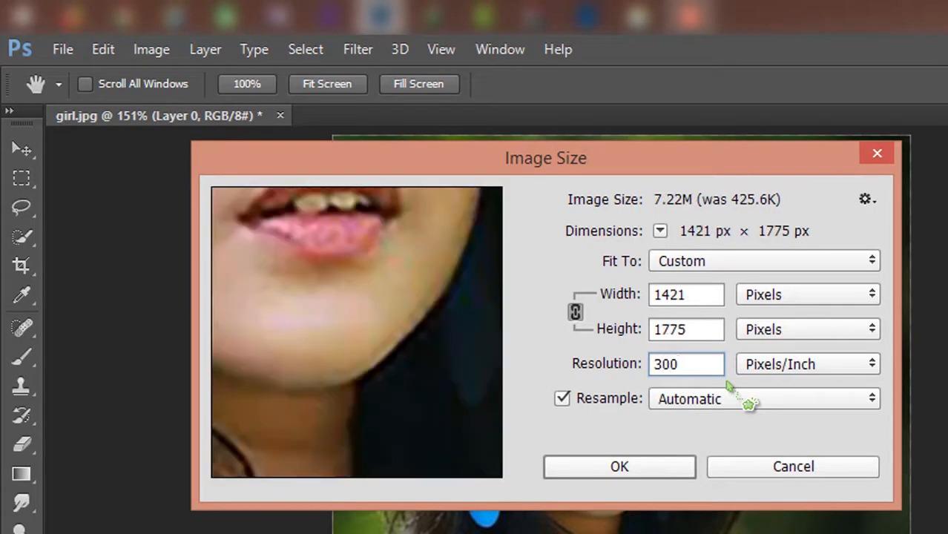
left_click_drag(706, 335, 613, 339)
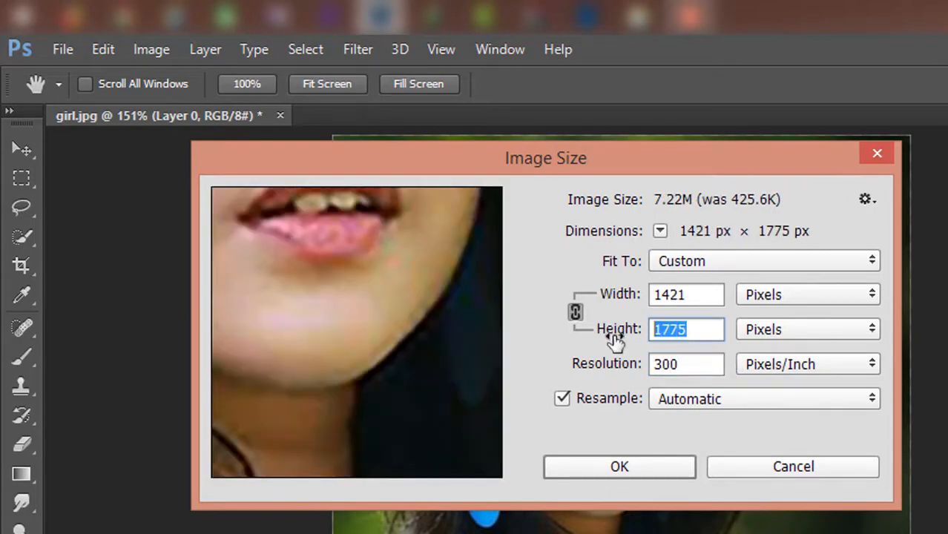
type("5000")
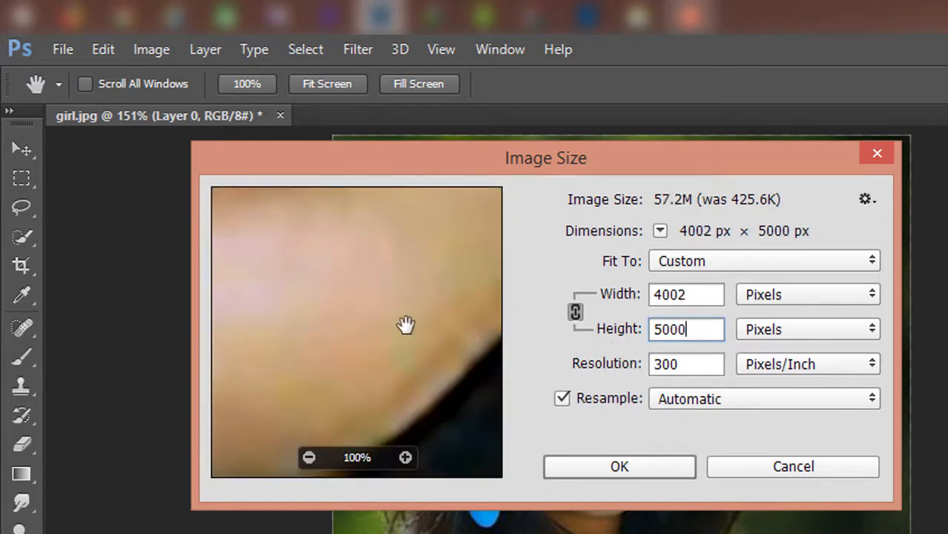
left_click_drag(406, 324, 473, 379)
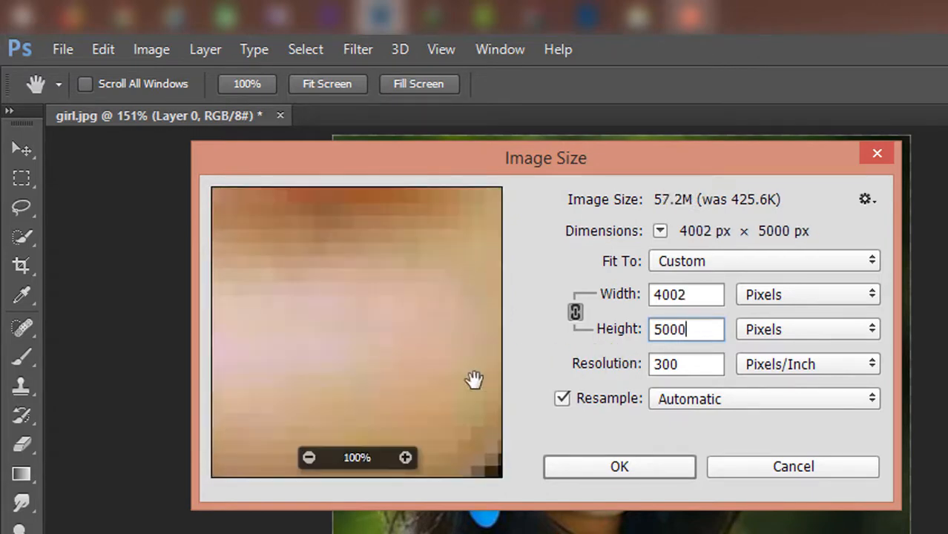
Resample the image with Preserve Details (enlargement) and 100% noise reduction, keeping pixels as the width unit, and apply the resize
left_click(723, 402)
left_click(679, 450)
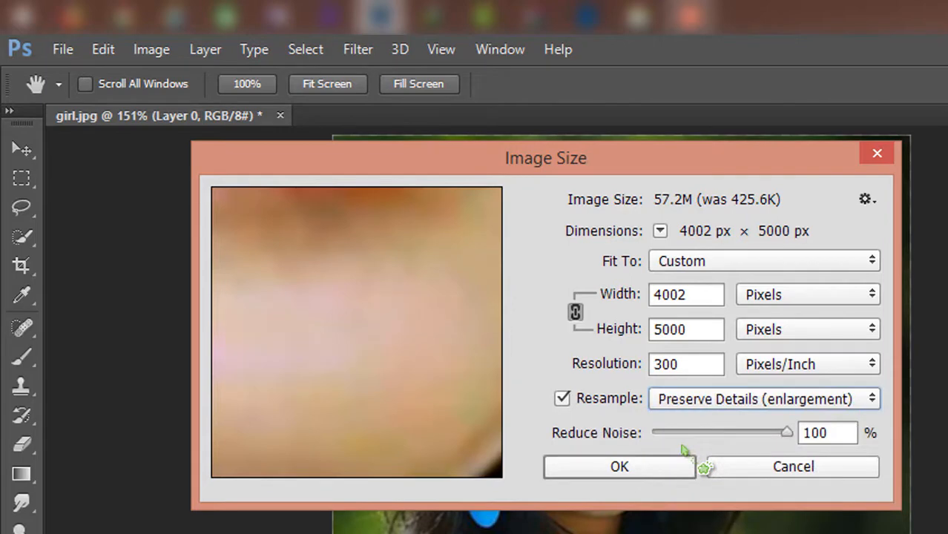
mouse_move(787, 433)
left_mouse_down()
mouse_move(645, 434)
mouse_move(792, 436)
left_mouse_up()
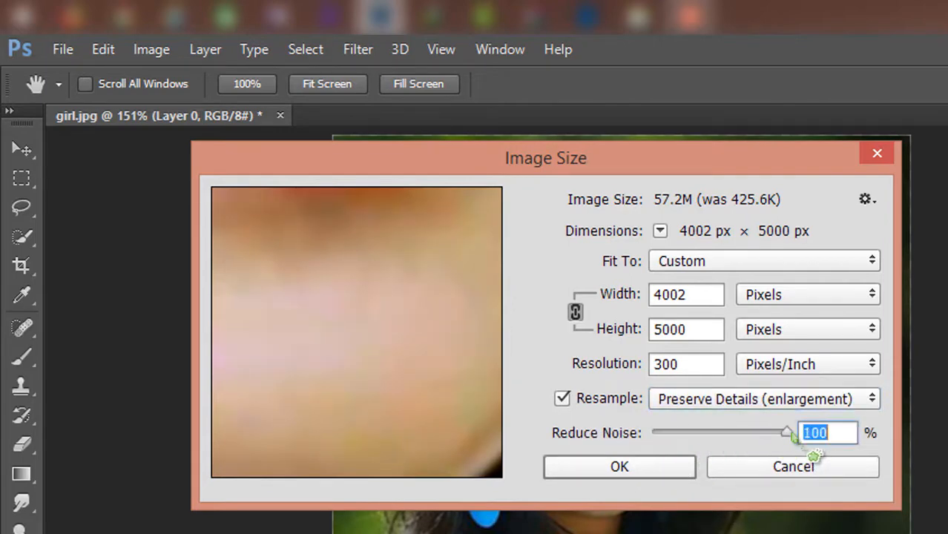
left_click(795, 295)
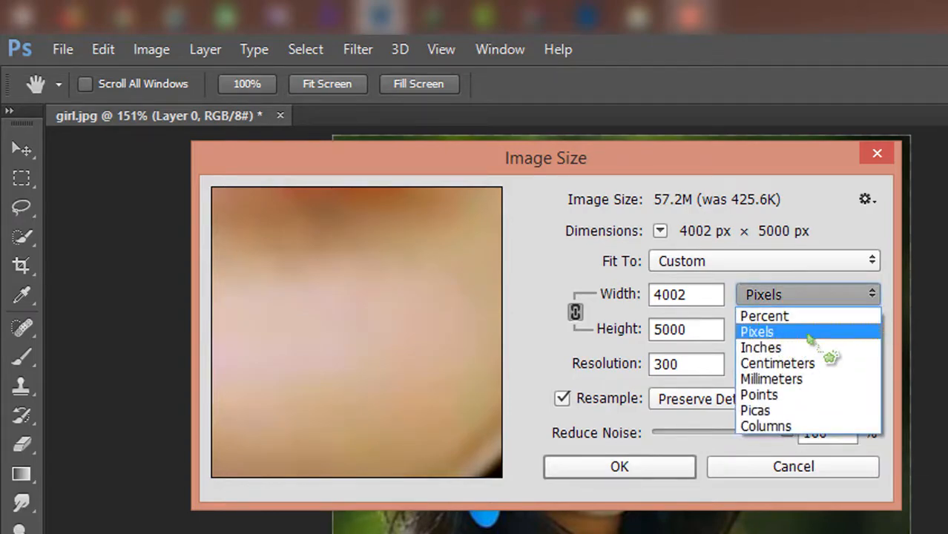
left_click(810, 335)
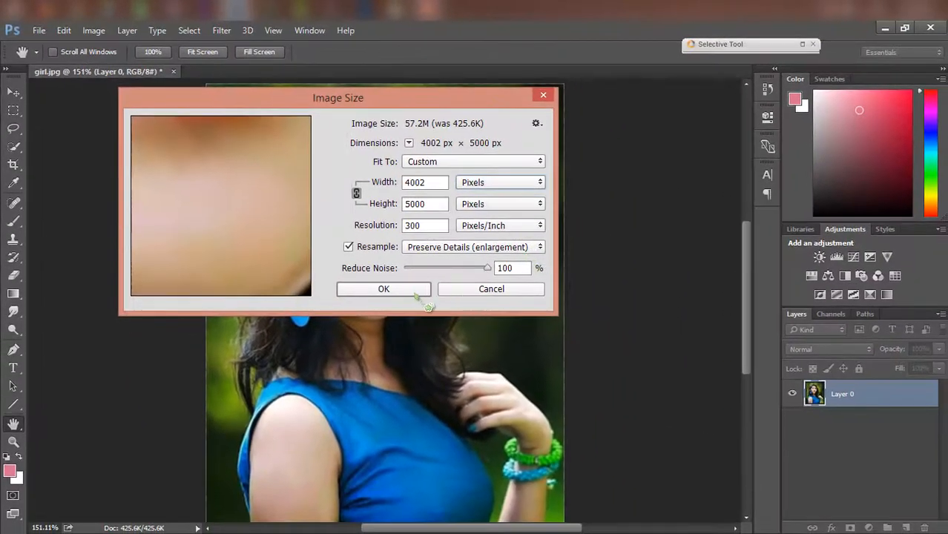
left_click(416, 294)
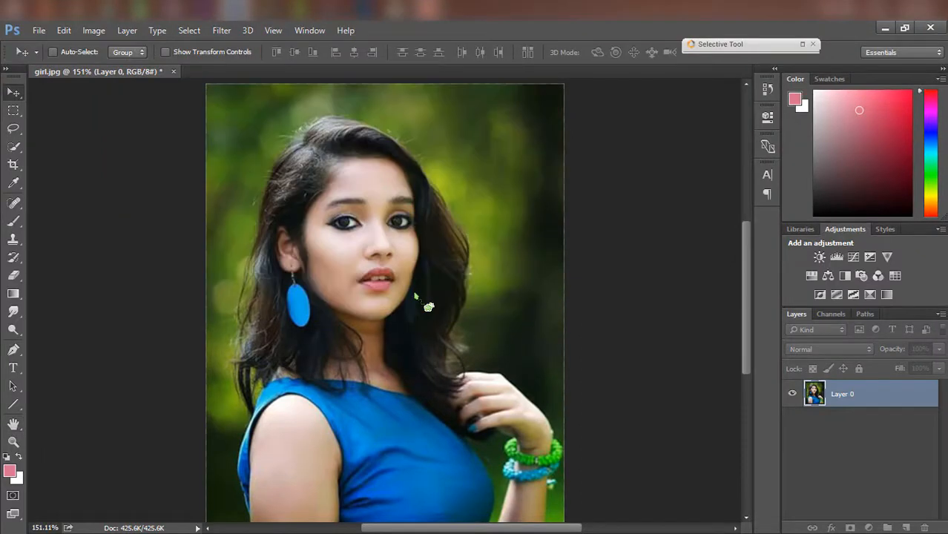
Duplicate Layer 0 of the enlarged portrait
scroll(415, 296, "down", 8)
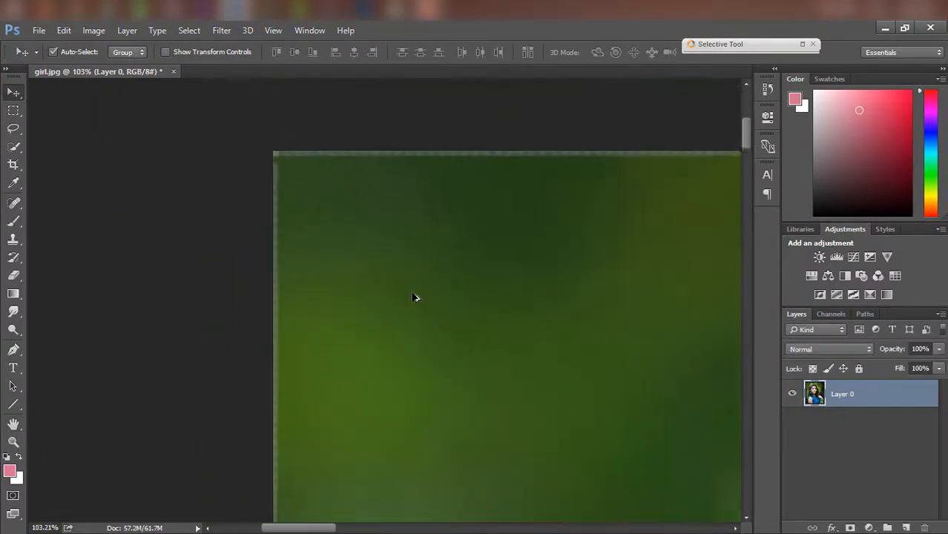
scroll(413, 297, "down", 4)
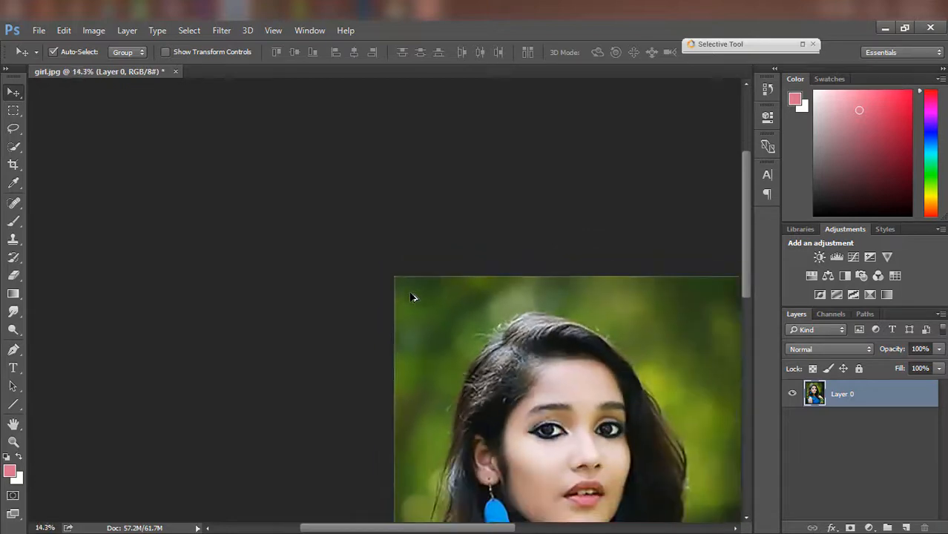
scroll(362, 235, "up", 8)
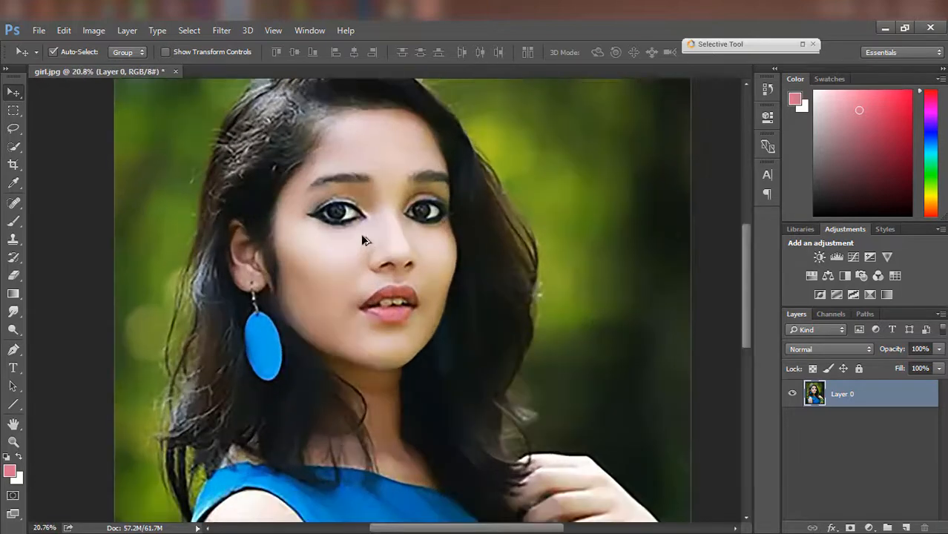
scroll(361, 239, "down", 8)
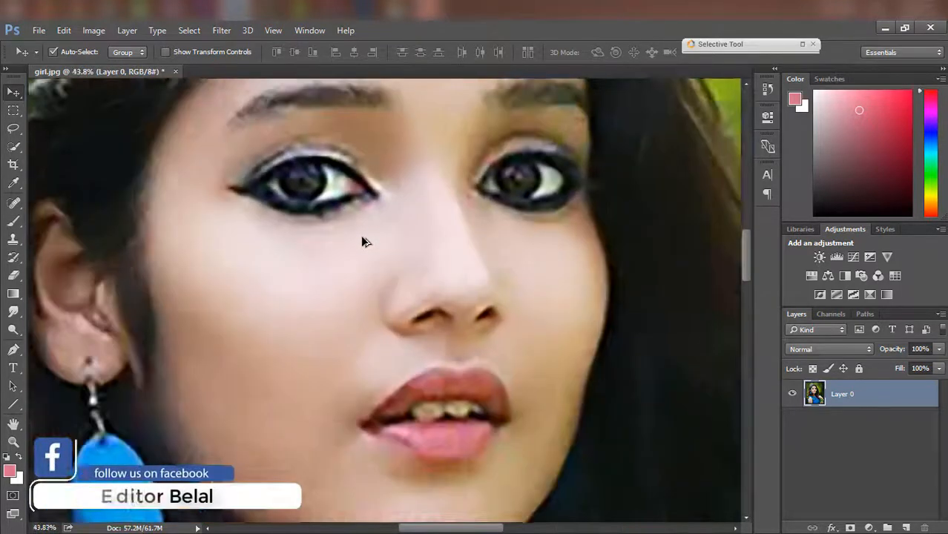
scroll(362, 236, "up", 1)
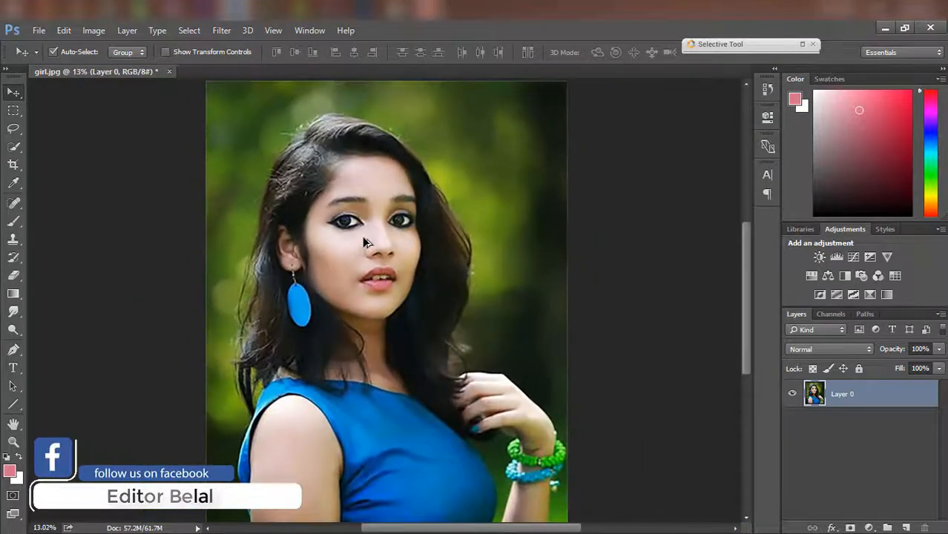
key("ctrl")
left_click_drag(884, 402, 906, 527)
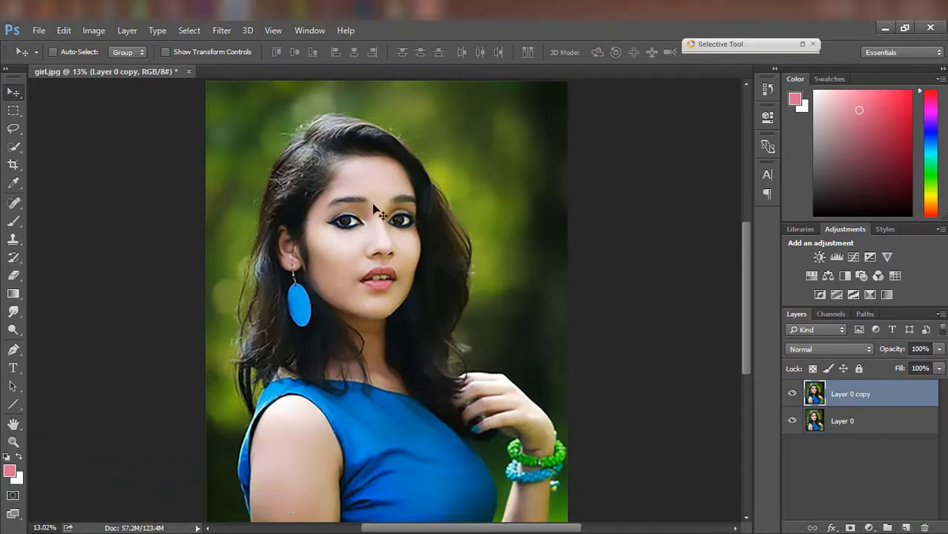
Apply the Imagenomic Noiseware filter with the Default preset to Layer 0 copy and compare it with the layer hidden
left_click(222, 30)
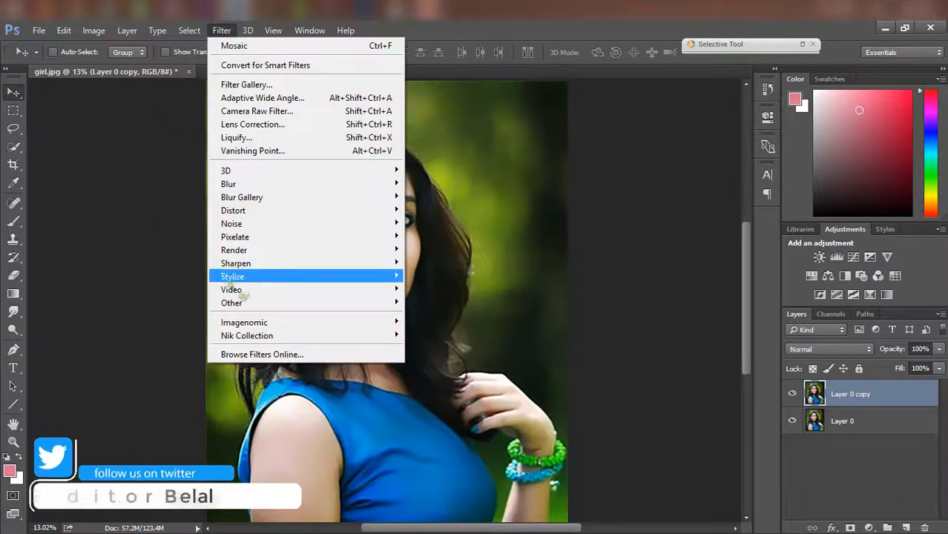
mouse_move(387, 322)
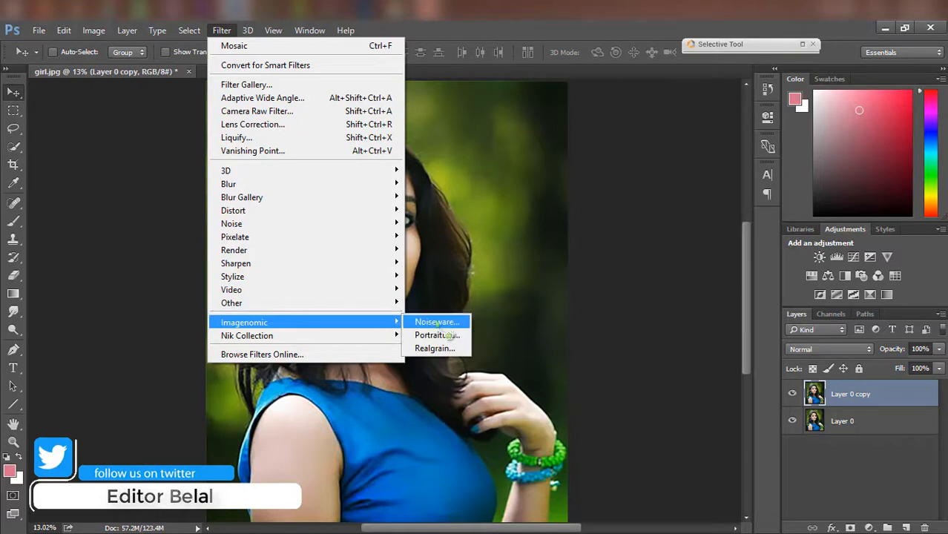
left_click(462, 323)
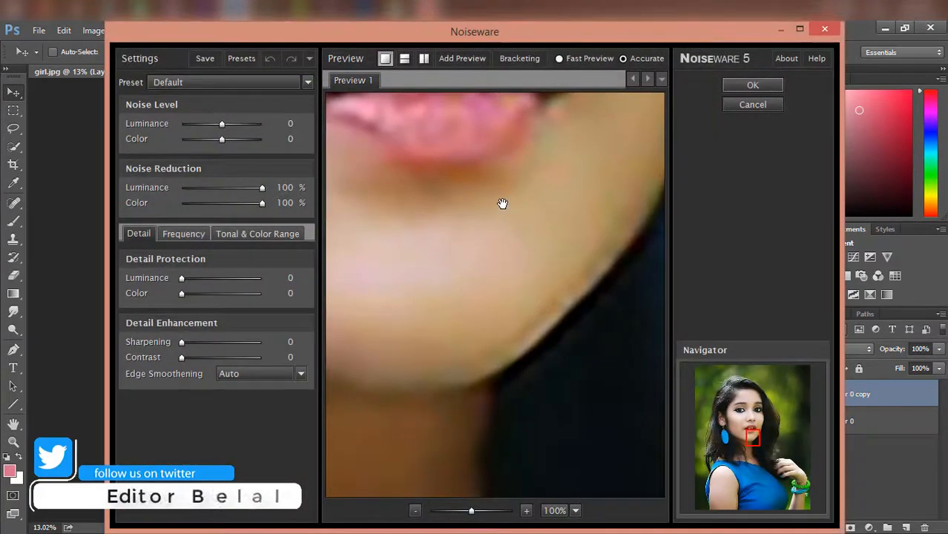
left_click_drag(501, 203, 607, 392)
left_click(752, 85)
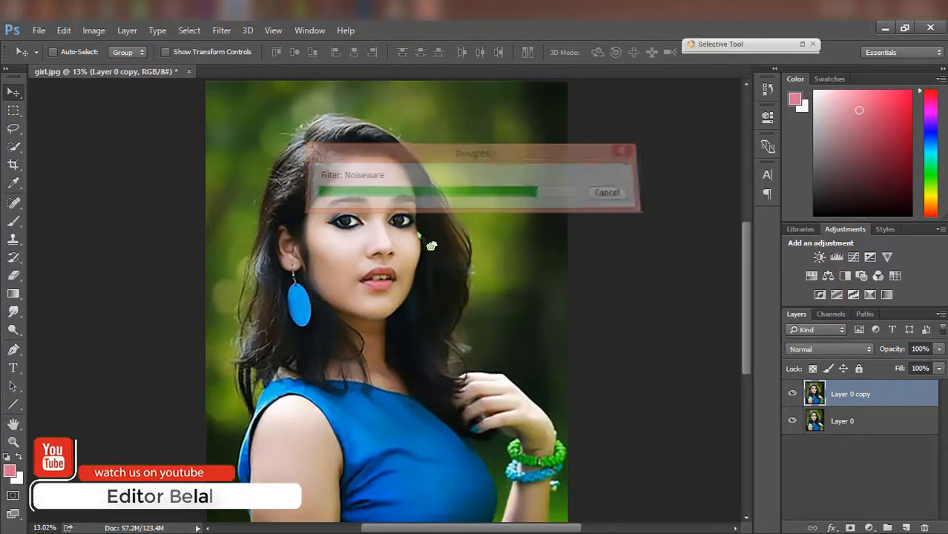
left_click(791, 395)
left_click(791, 395)
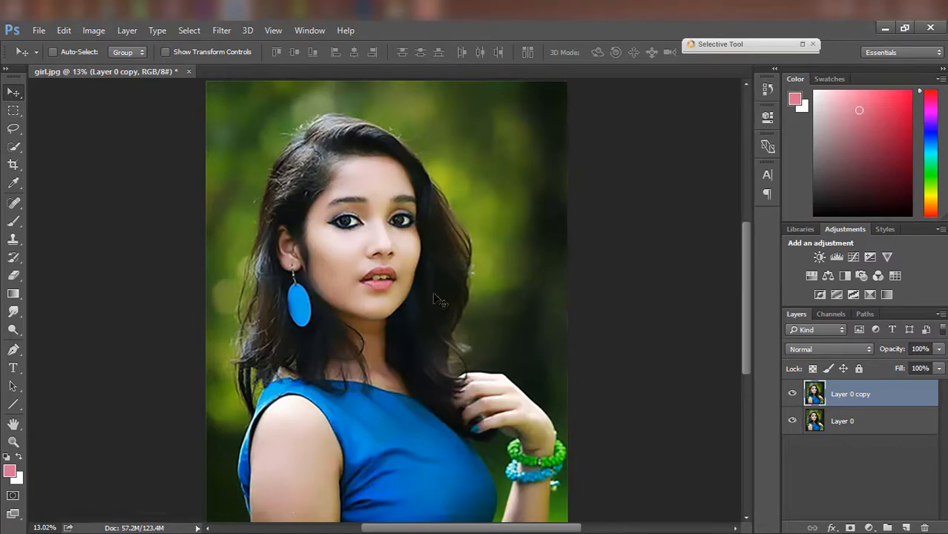
Smooth the skin on Layer 0 copy with the Imagenomic Portraiture filter using the Default preset, and compare the result
left_click(221, 30)
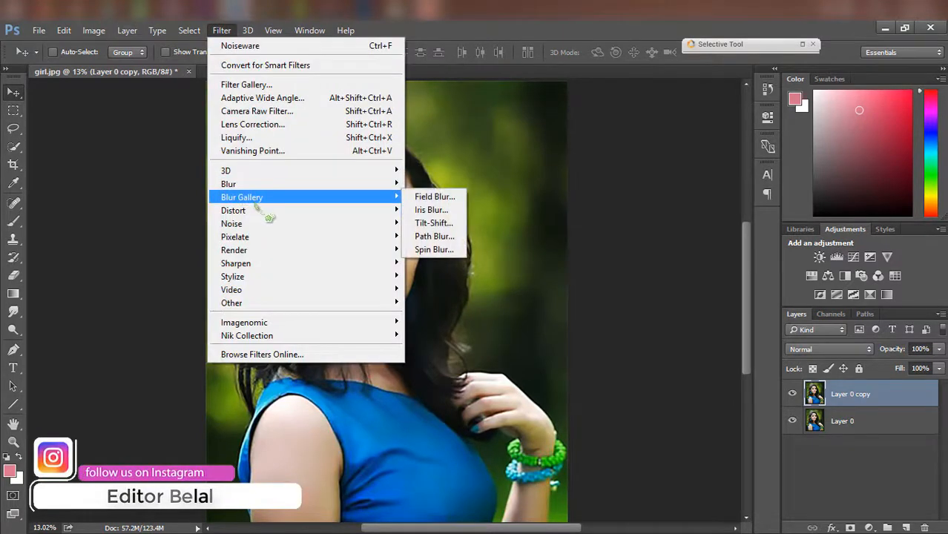
mouse_move(265, 211)
mouse_move(347, 323)
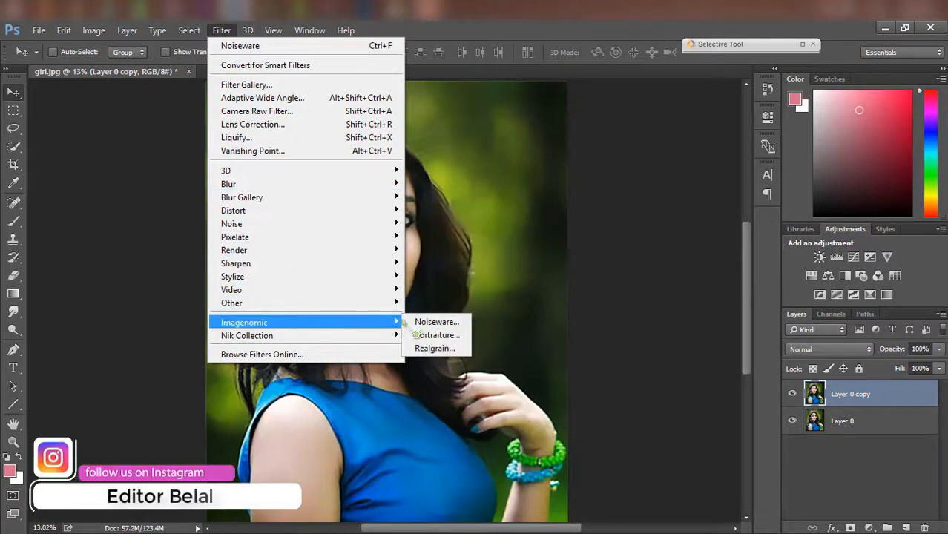
left_click(455, 337)
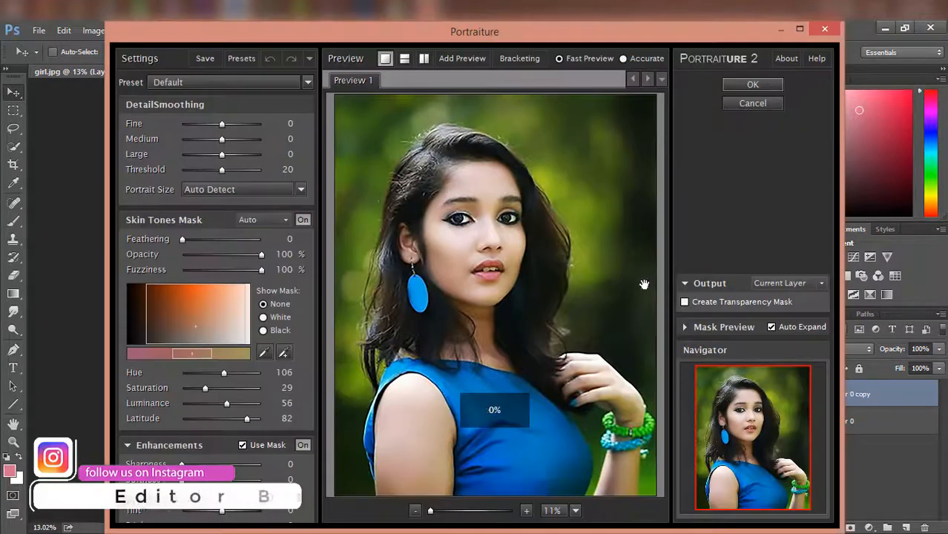
left_click(736, 85)
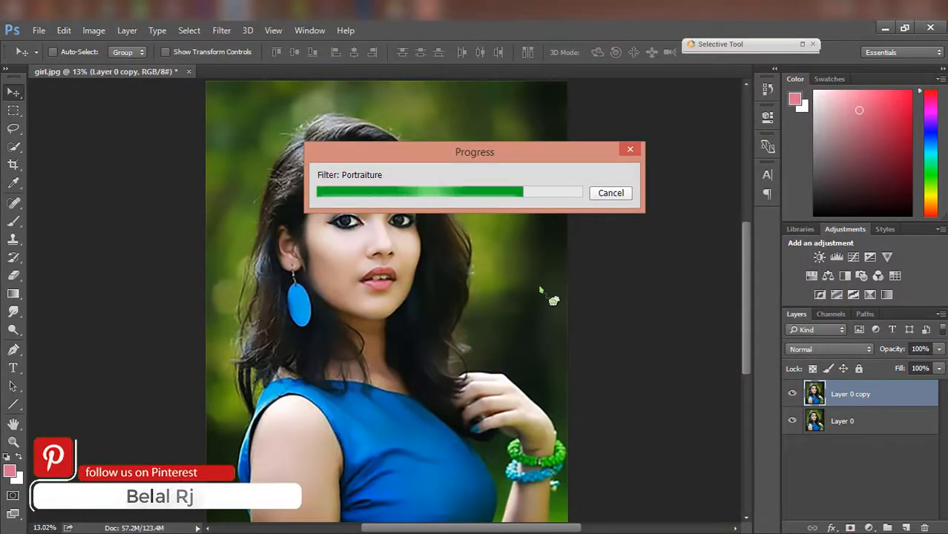
left_click(793, 393)
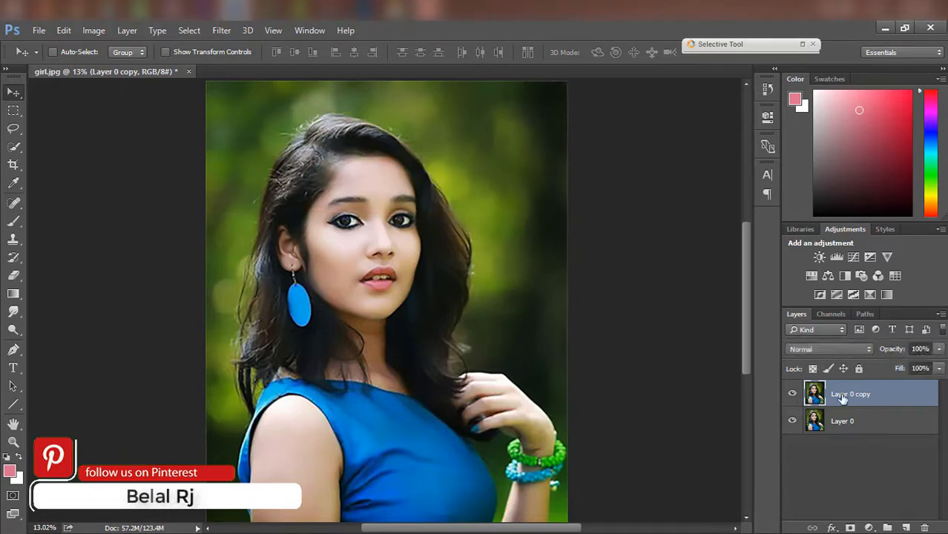
Add a new empty layer above Layer 0 copy and activate the Brush tool for the woman's face
left_click_drag(842, 399, 913, 510)
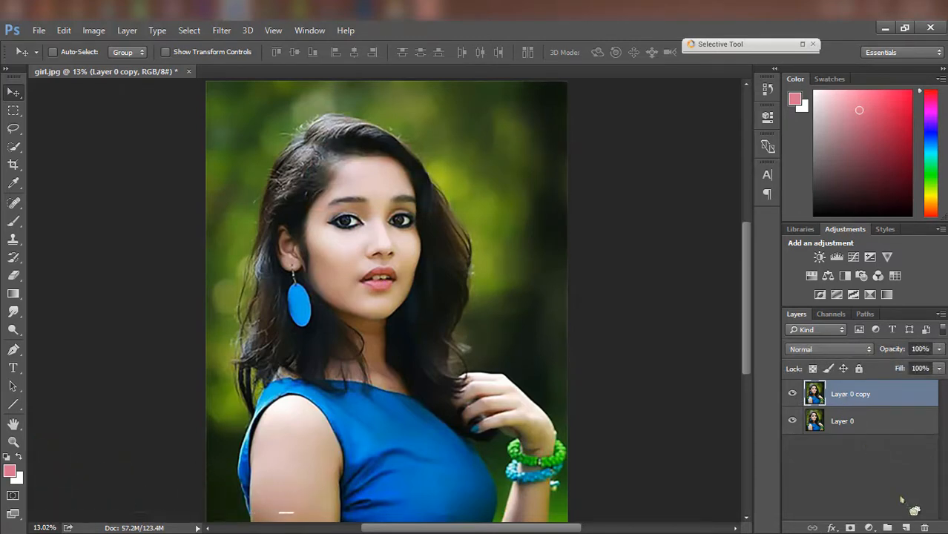
left_click(905, 526)
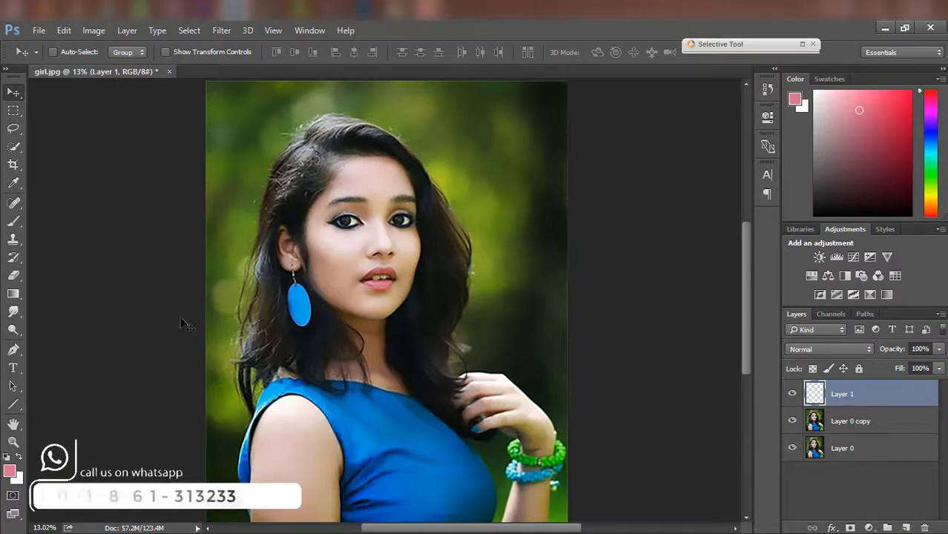
key("b")
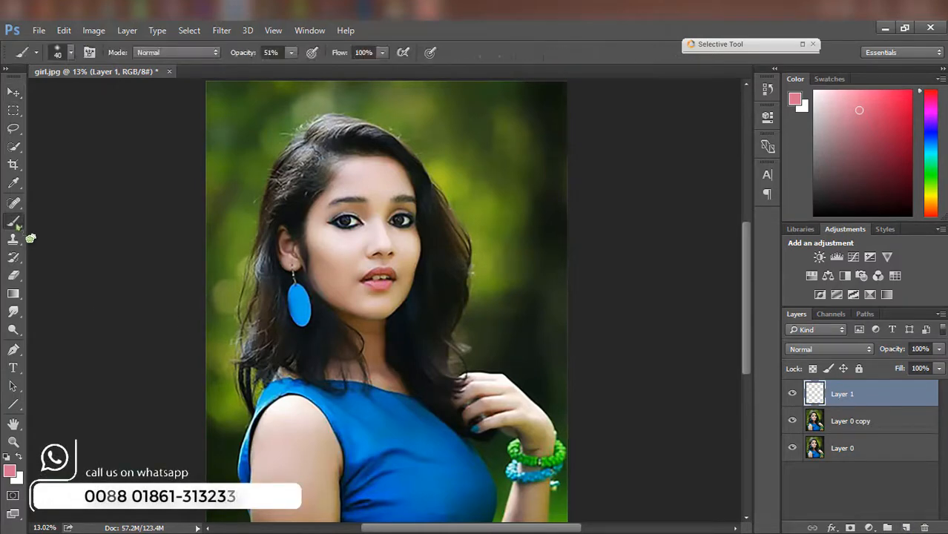
scroll(404, 295, "up", 4)
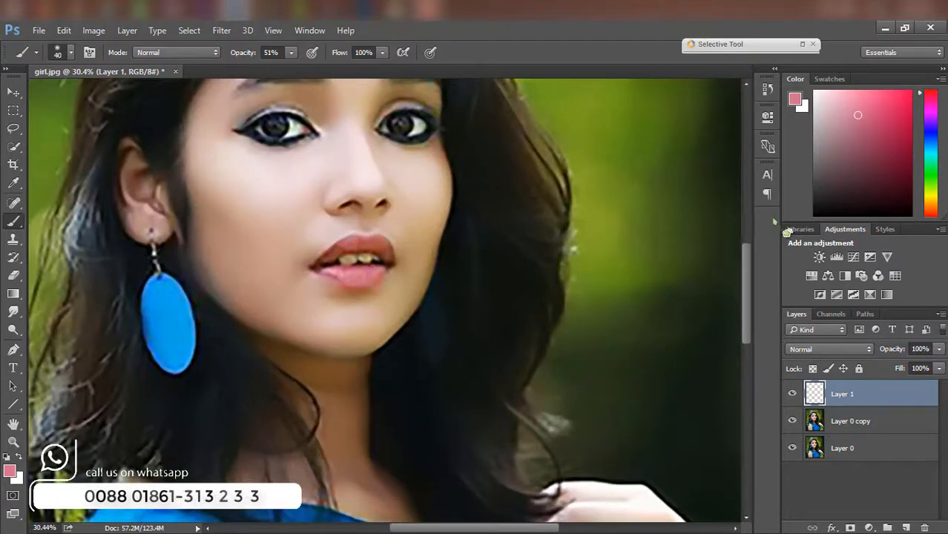
Paint the lips pink on Layer 1 with the Brush at 36% opacity, using brush sizes 80 and 60
left_click(865, 113)
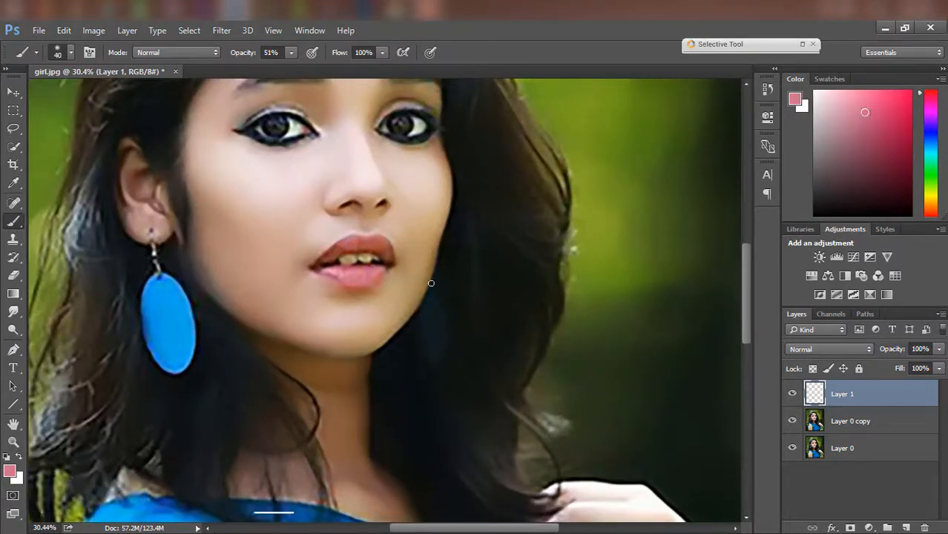
scroll(342, 278, "up", 2)
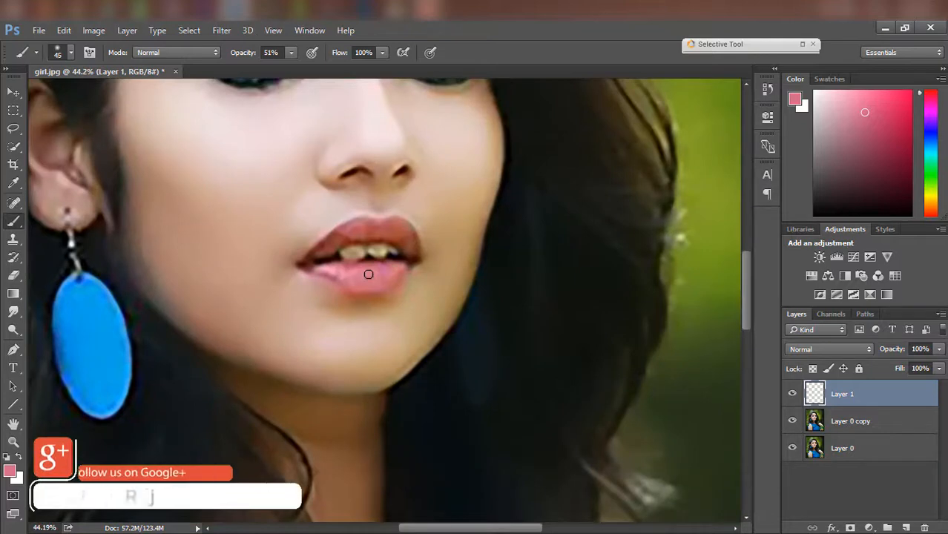
left_click_drag(246, 57, 236, 57)
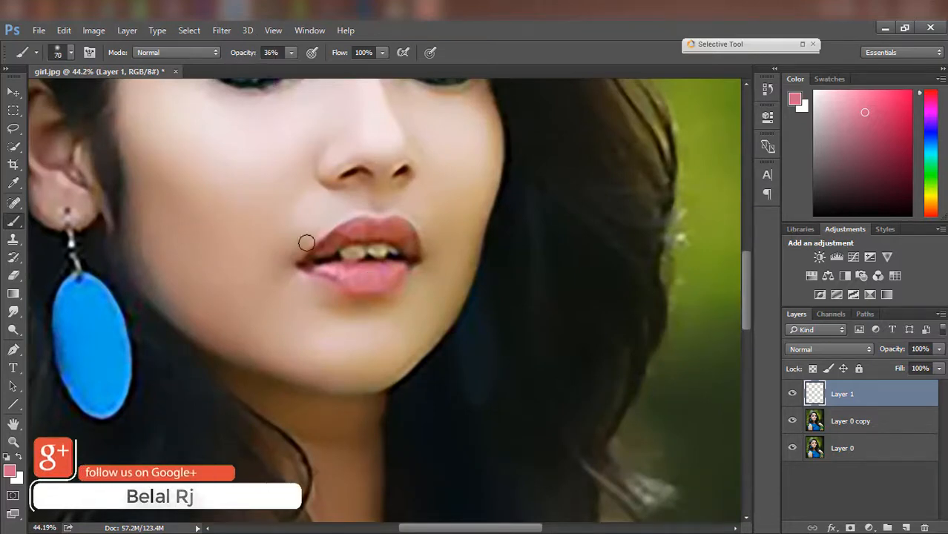
key("bracketright")
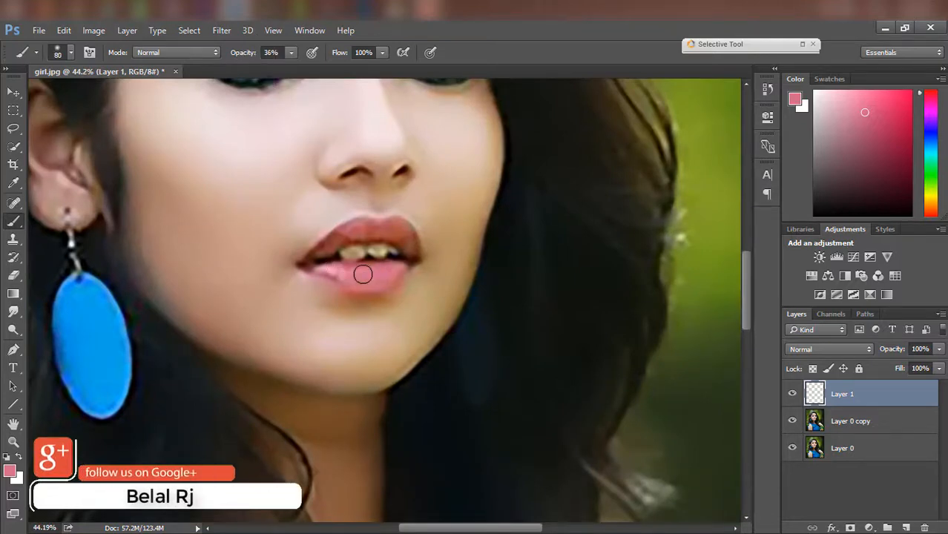
mouse_move(363, 274)
left_mouse_down()
mouse_move(393, 269)
mouse_move(322, 268)
mouse_move(335, 277)
left_mouse_up()
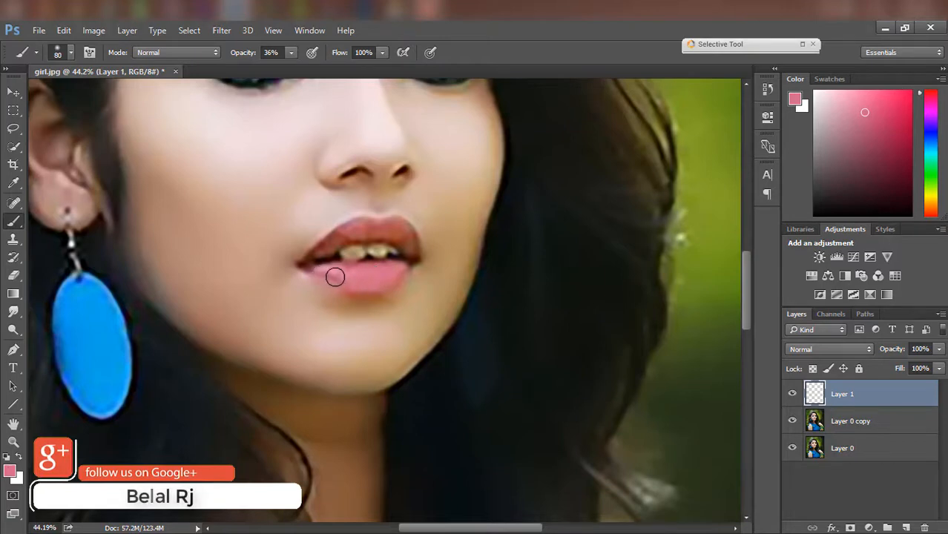
key("bracketleft")
key("bracketleft")
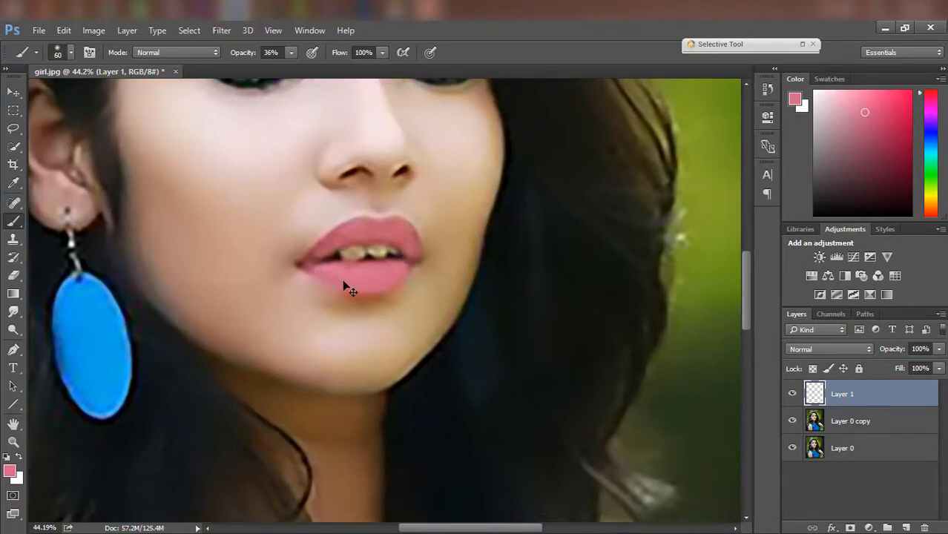
Set the blend mode of Layer 1 to Soft Light so the lip colour blends with the portrait
scroll(361, 289, "down", 2)
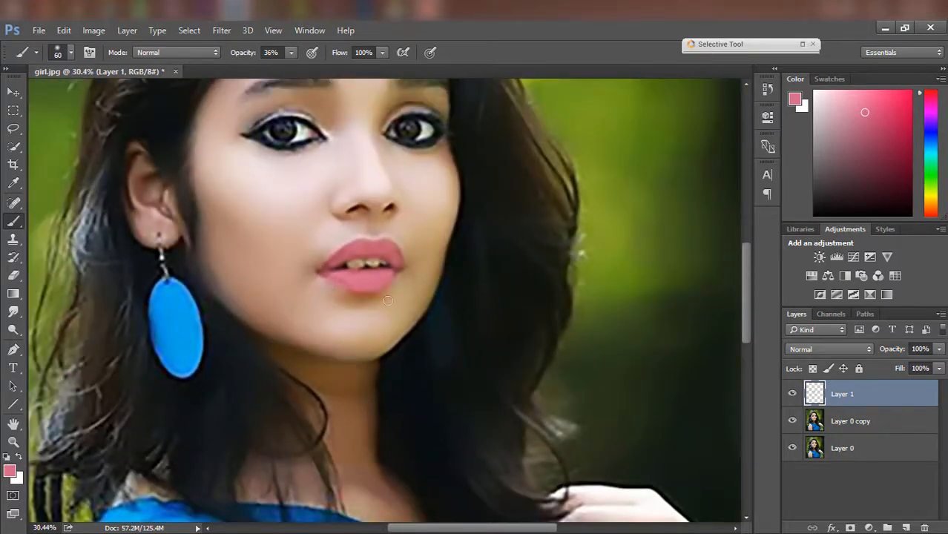
left_click(807, 350)
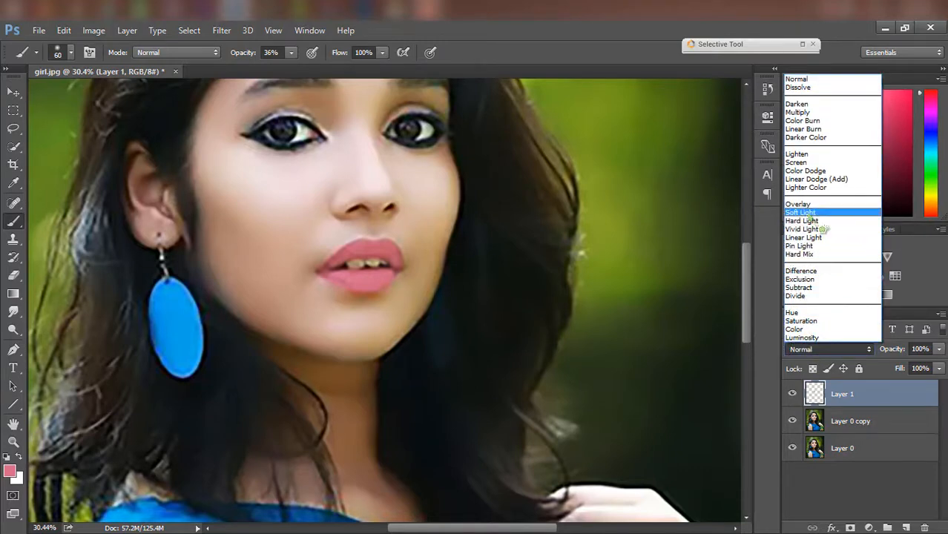
left_click(809, 214)
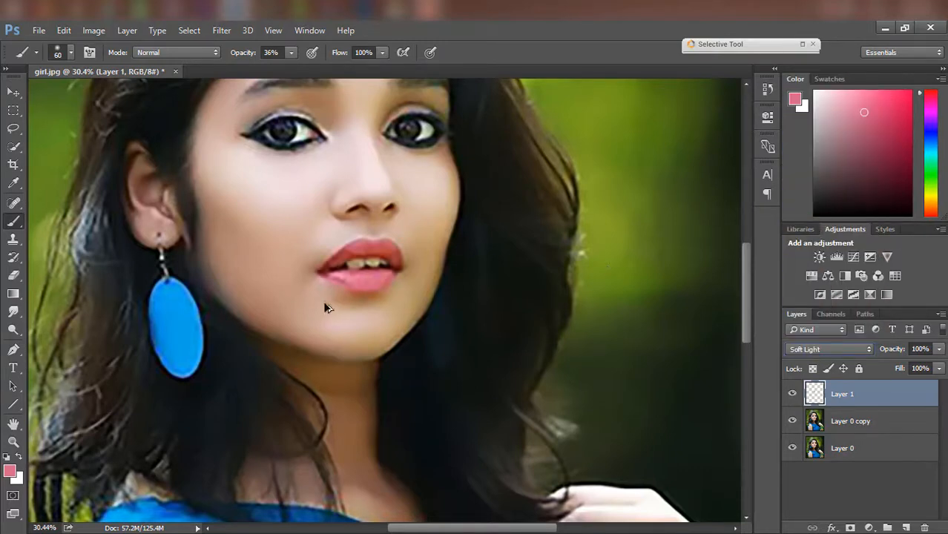
Compare the whole portrait with Layer 1 hidden and shown, and flatten the image
left_click(13, 91)
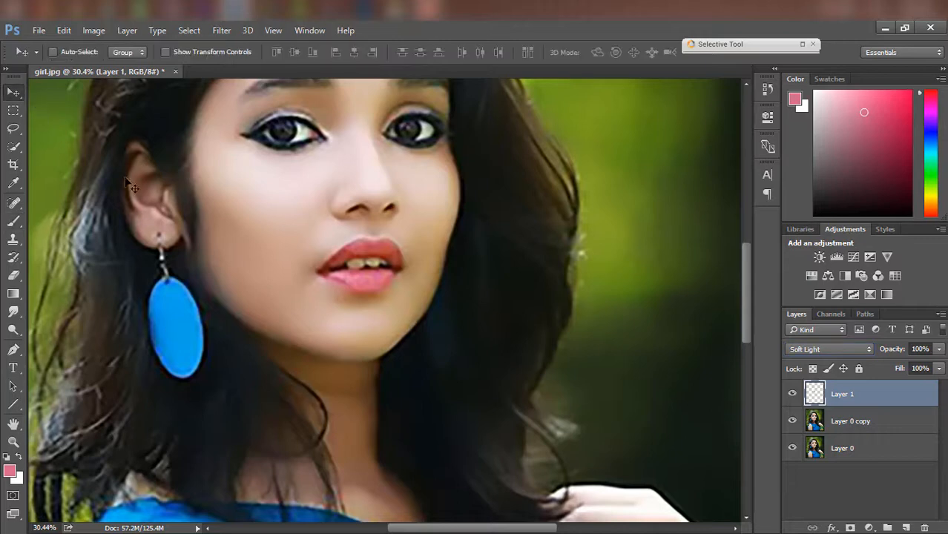
scroll(367, 274, "down", 10)
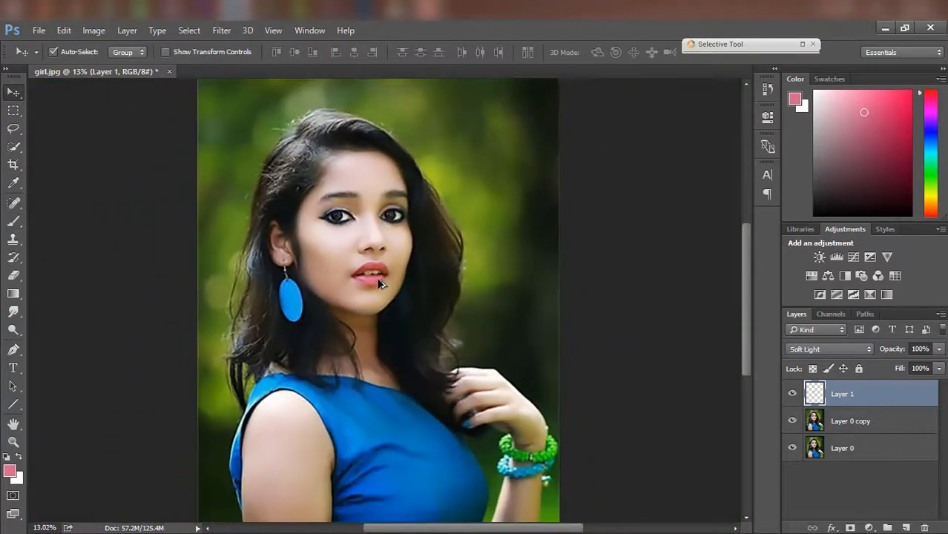
scroll(379, 283, "up", 1)
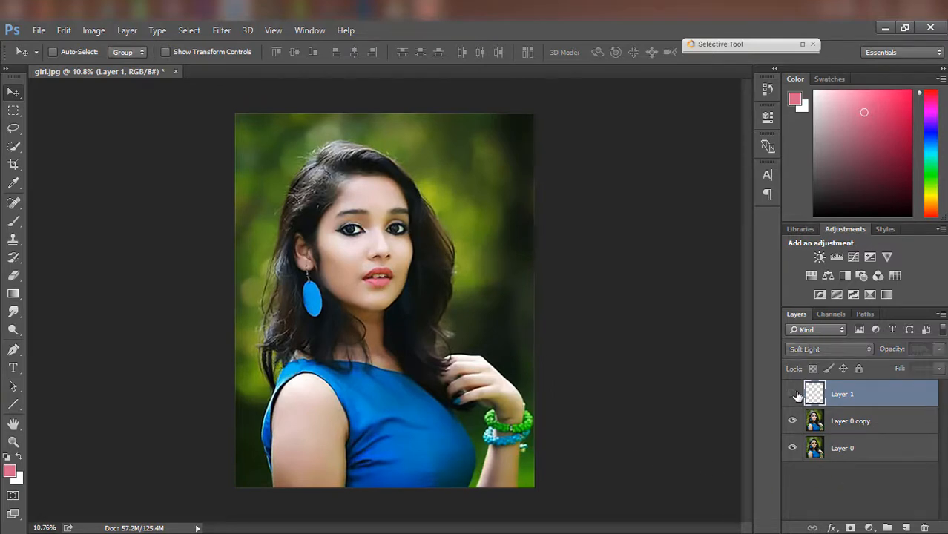
right_click(900, 399)
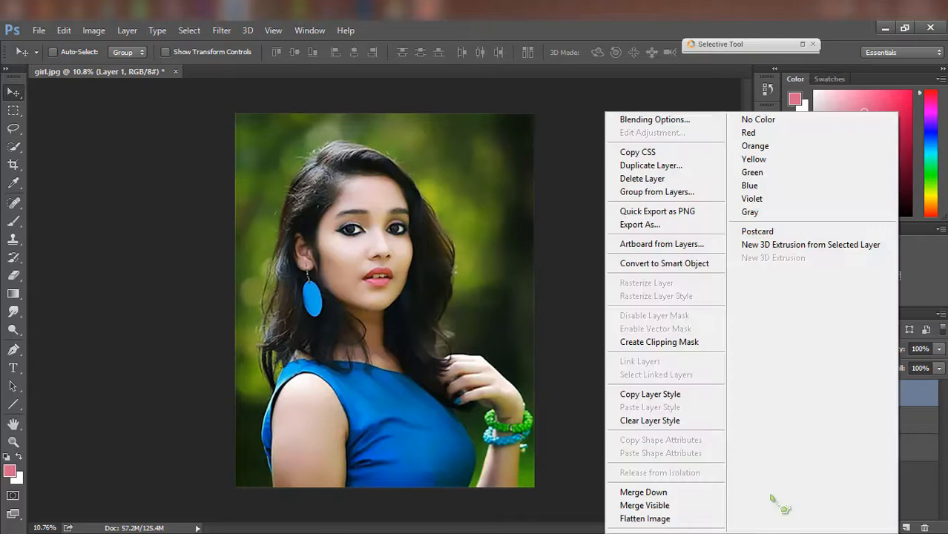
left_click(697, 519)
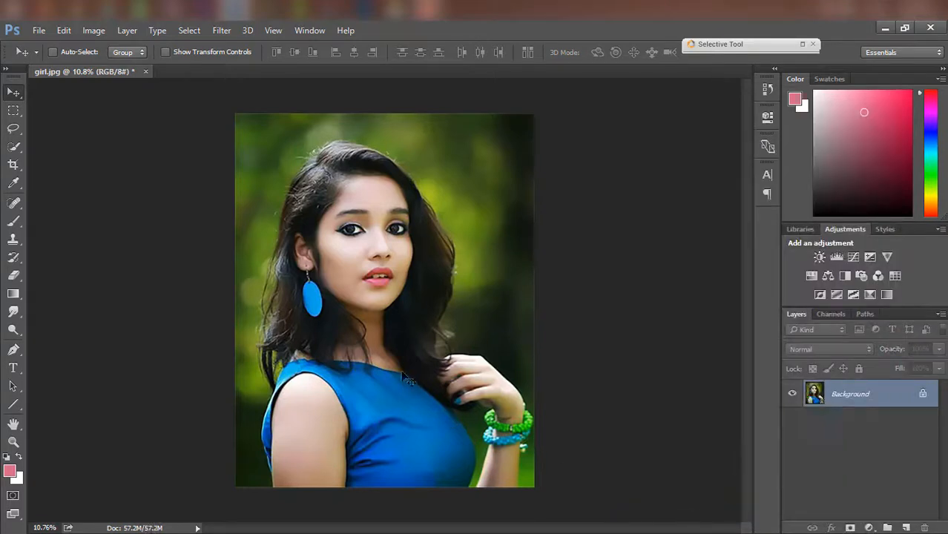
Open the original low-resolution portrait, the JPEG image girl. on the Desktop, for comparison
left_click(39, 31)
left_click(59, 62)
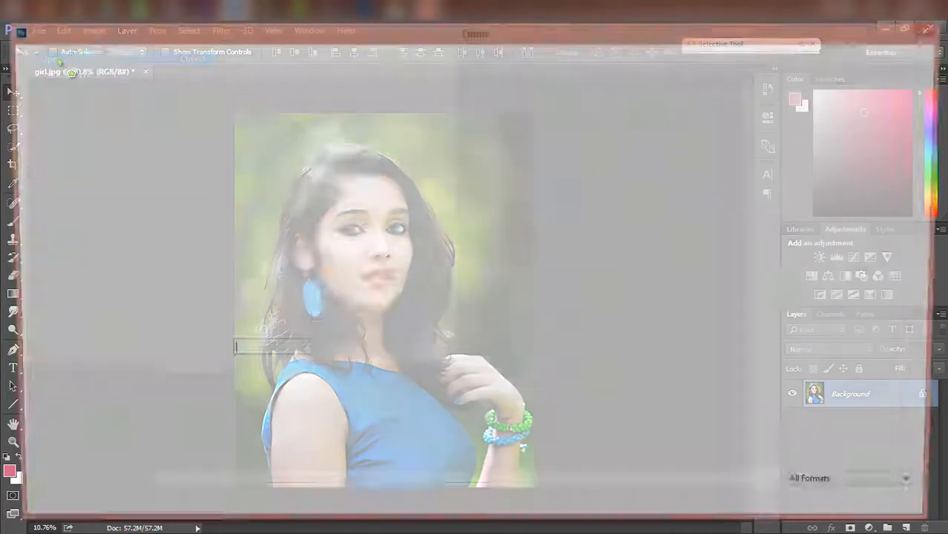
left_click(681, 272)
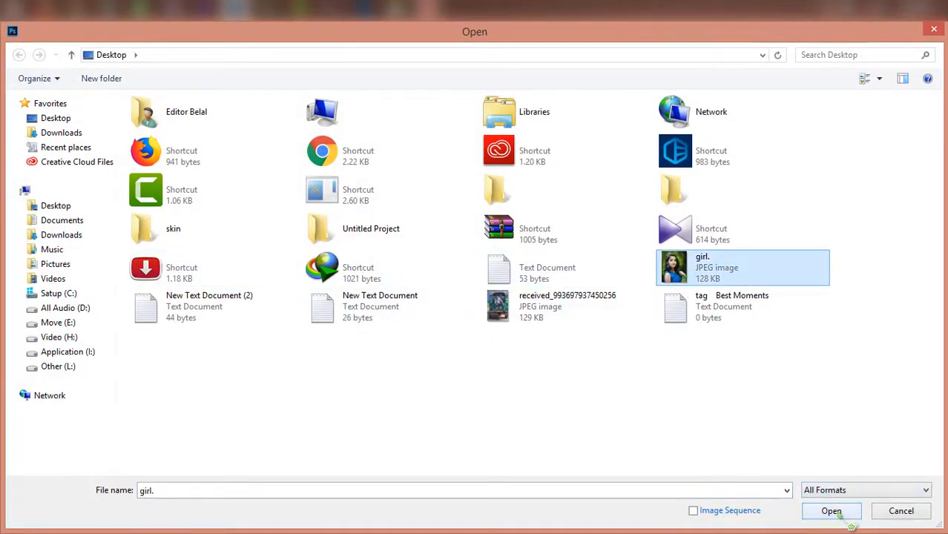
left_click(846, 519)
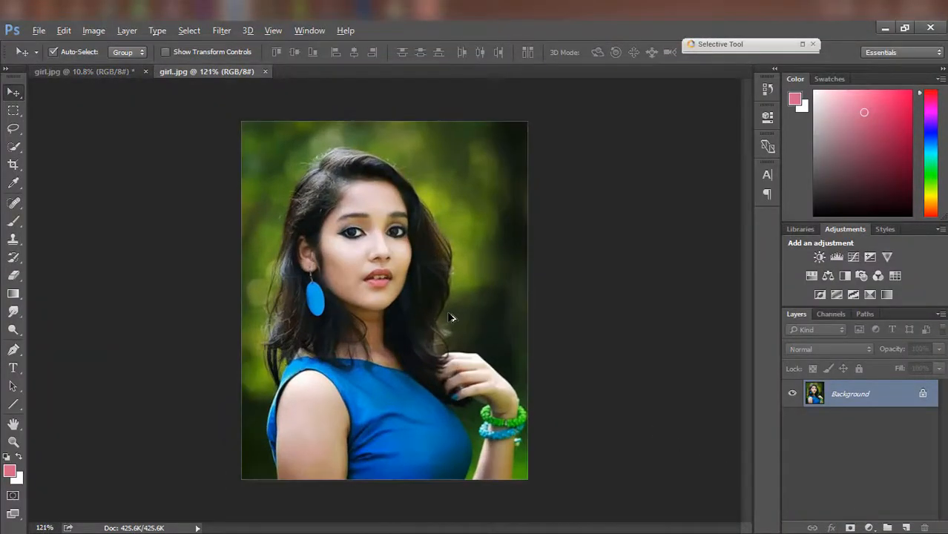
Arrange the original and the enlarged portrait side by side in a 2-up Vertical layout
scroll(450, 317, "up", 1)
left_click(307, 30)
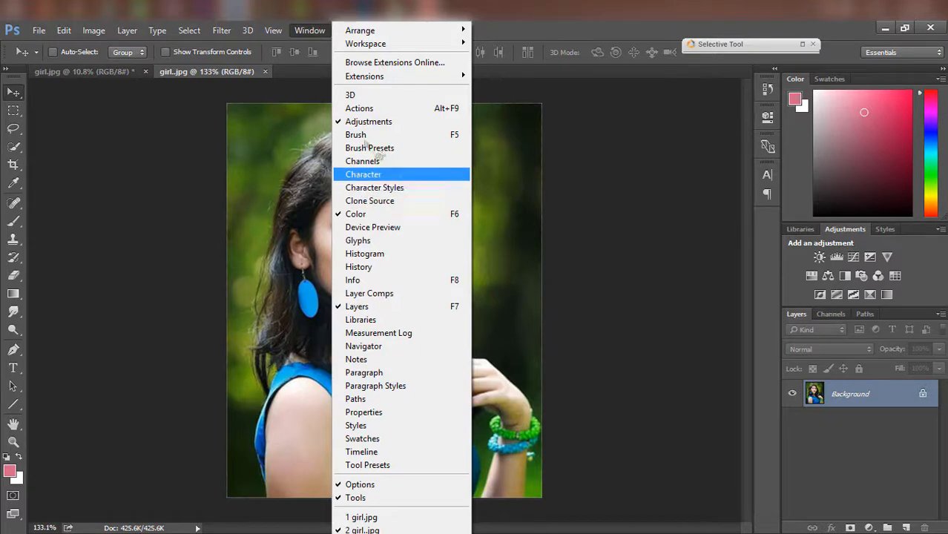
mouse_move(394, 47)
mouse_move(375, 31)
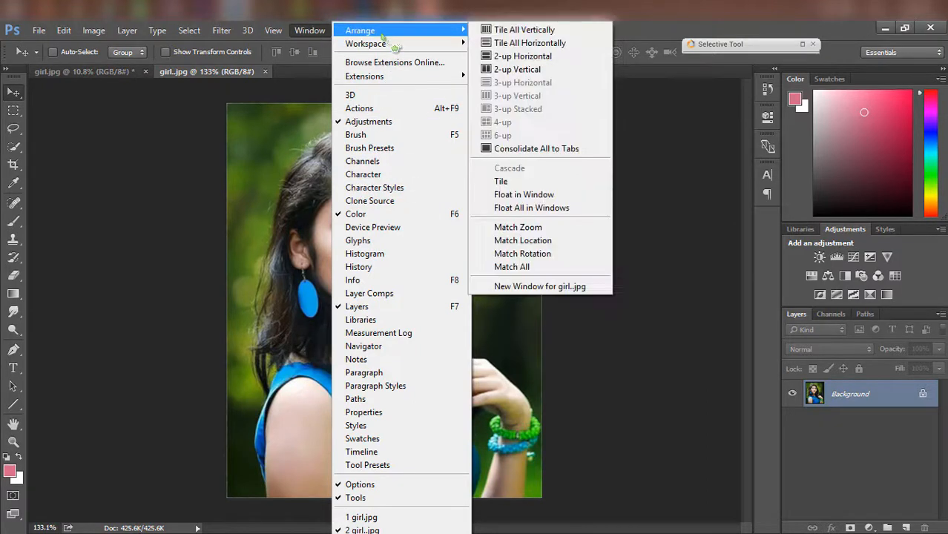
left_click(519, 70)
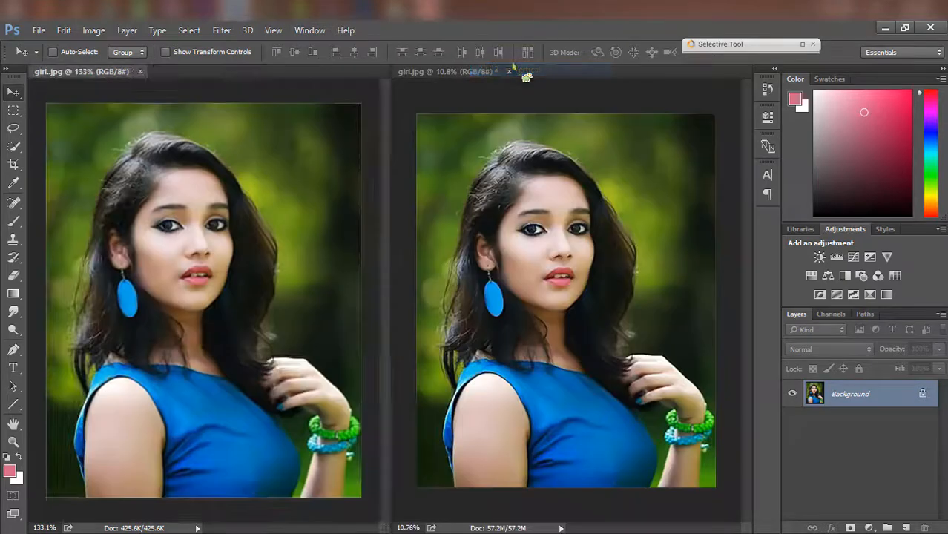
Frame the woman's face in both documents at a similar size and compare the original with the retouched version
left_click(602, 262)
scroll(573, 259, "up", 2)
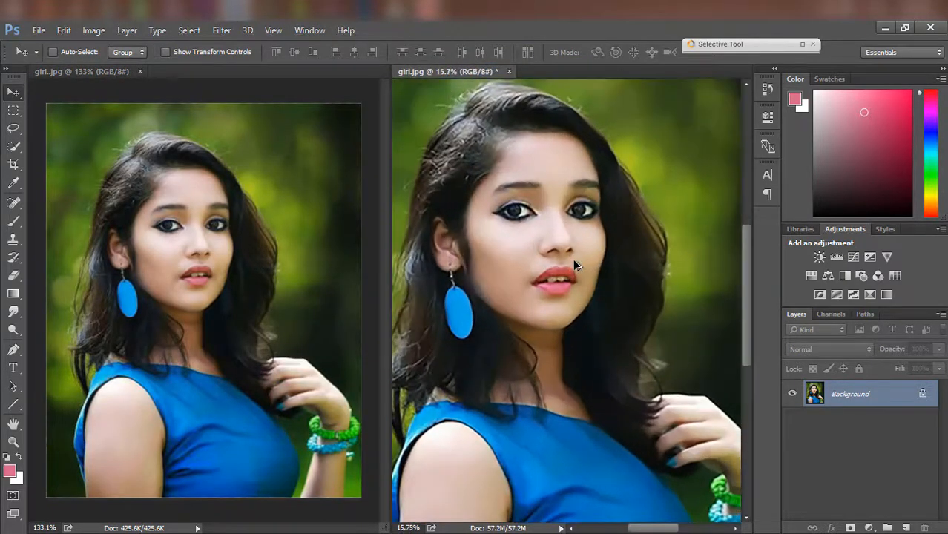
scroll(573, 260, "up", 2)
left_click(280, 261)
scroll(205, 245, "up", 8)
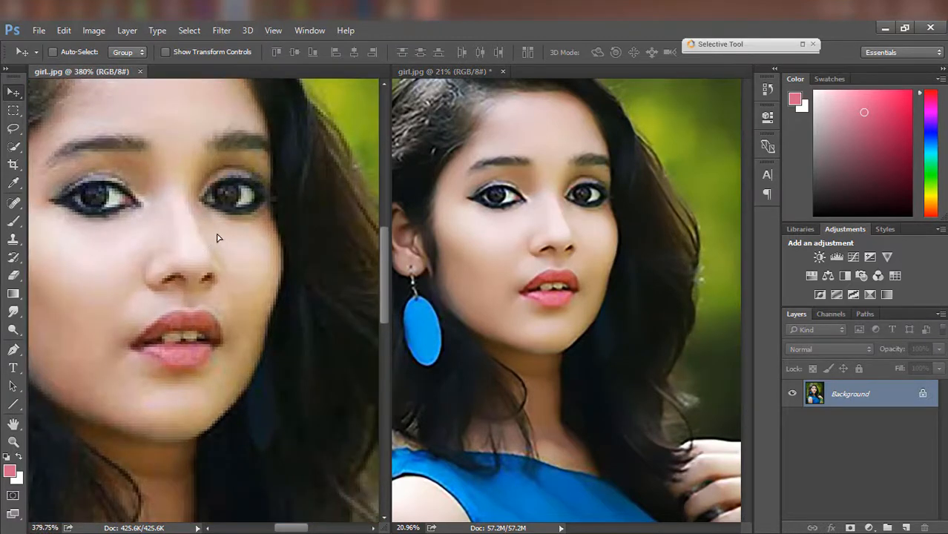
left_click(248, 236)
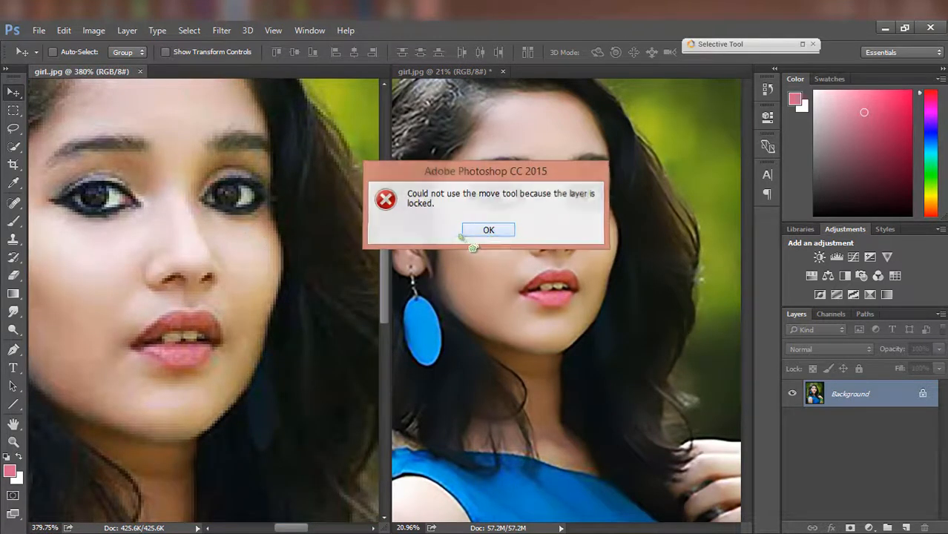
left_click(468, 232)
left_click_drag(292, 212, 344, 211)
left_click(562, 236)
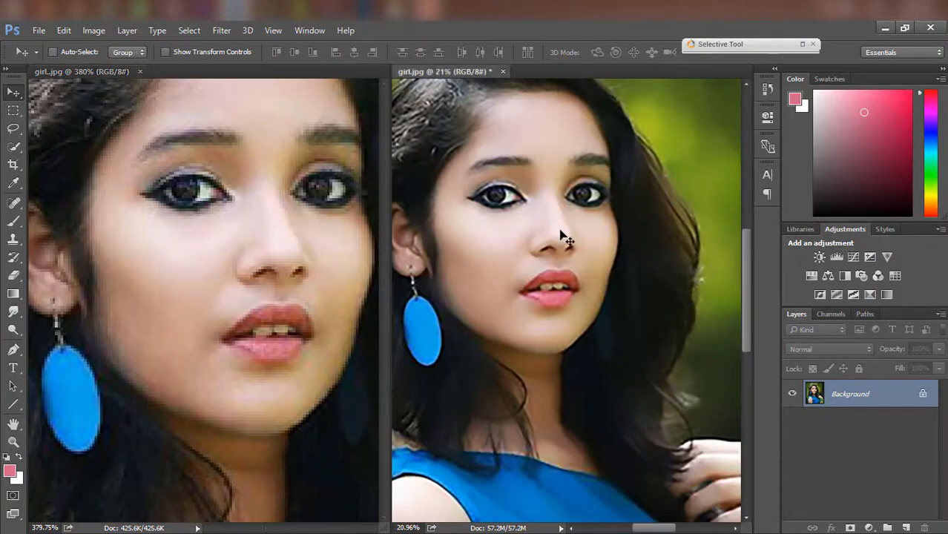
scroll(570, 240, "up", 3)
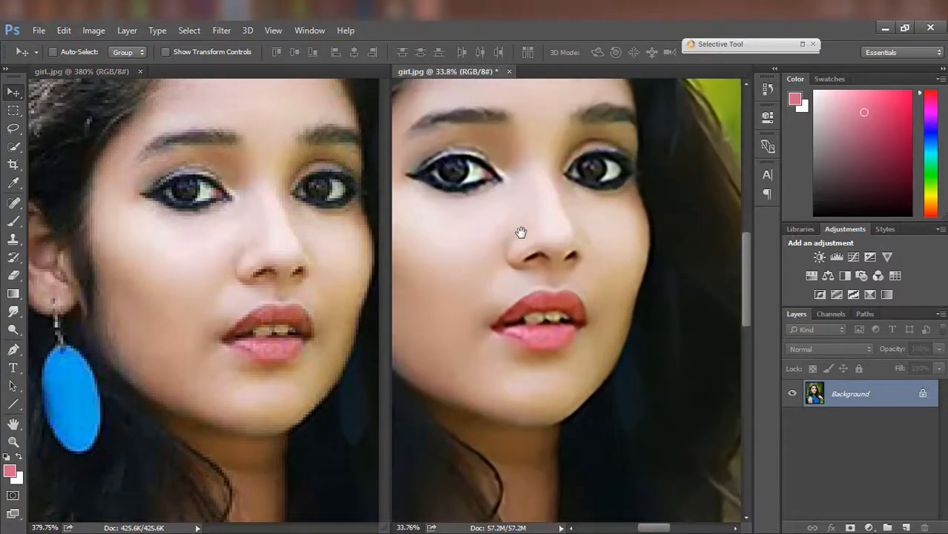
left_click_drag(568, 231, 603, 265)
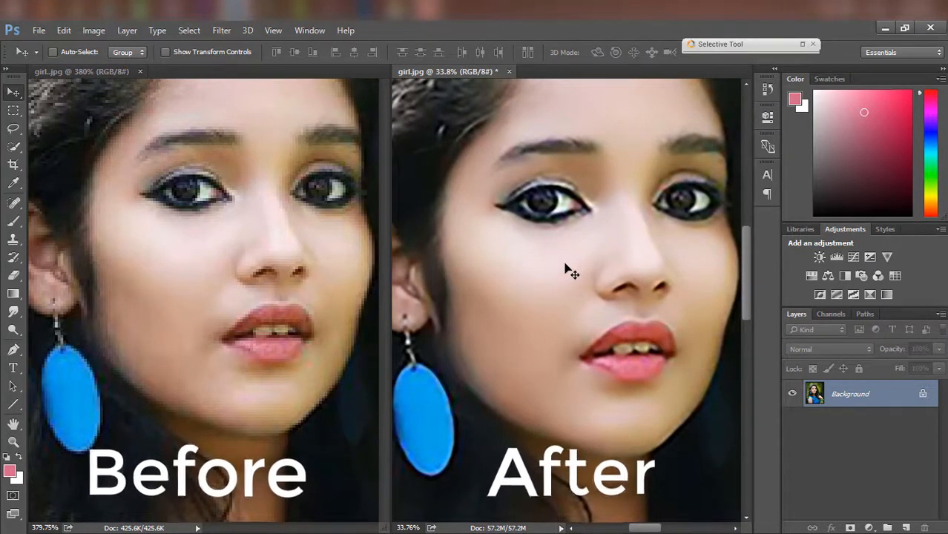
Compare the two portraits in full view and in close-ups of the eyes, checking pixelation and skin detail
scroll(568, 269, "down", 5)
scroll(296, 251, "down", 5)
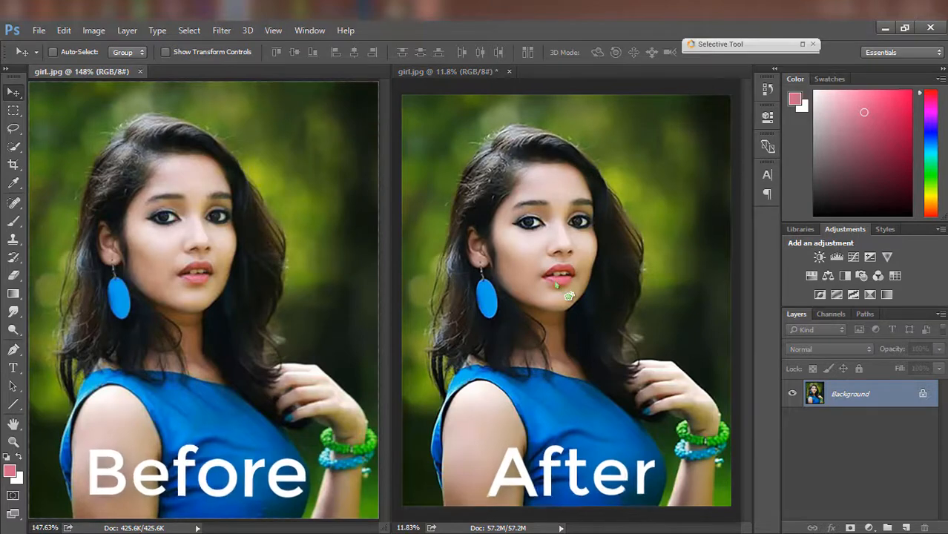
scroll(117, 215, "up", 5)
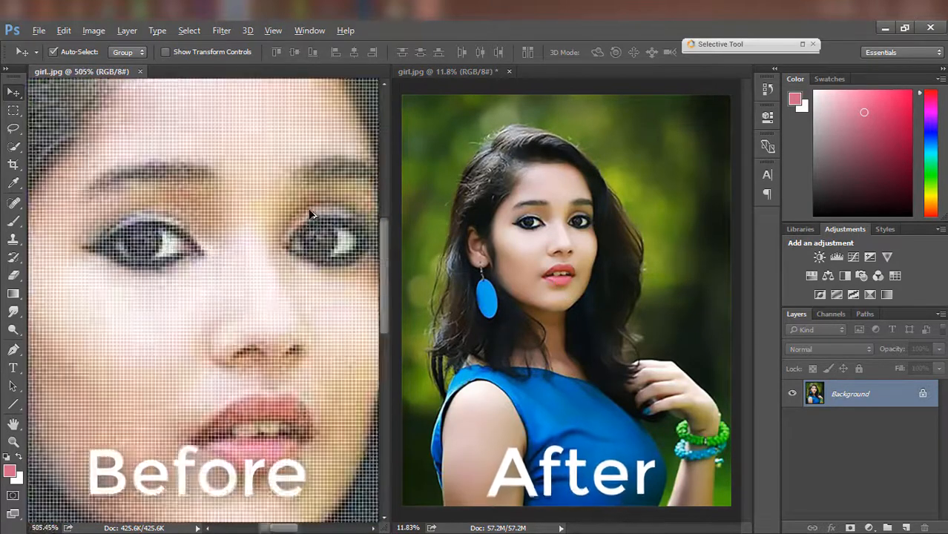
scroll(527, 236, "up", 5)
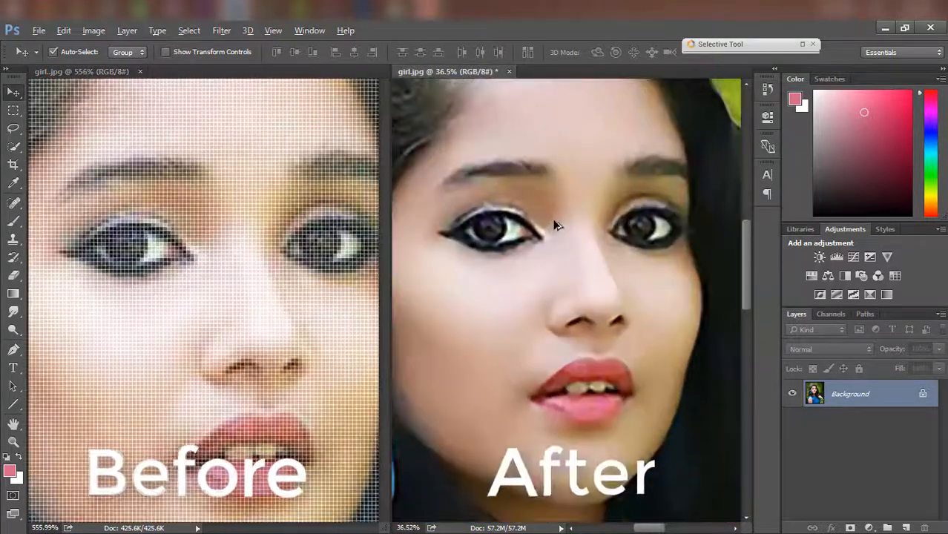
mouse_move(554, 226)
left_mouse_down()
mouse_move(583, 233)
mouse_move(556, 235)
left_mouse_up()
left_click(546, 229)
scroll(525, 237, "left", 2)
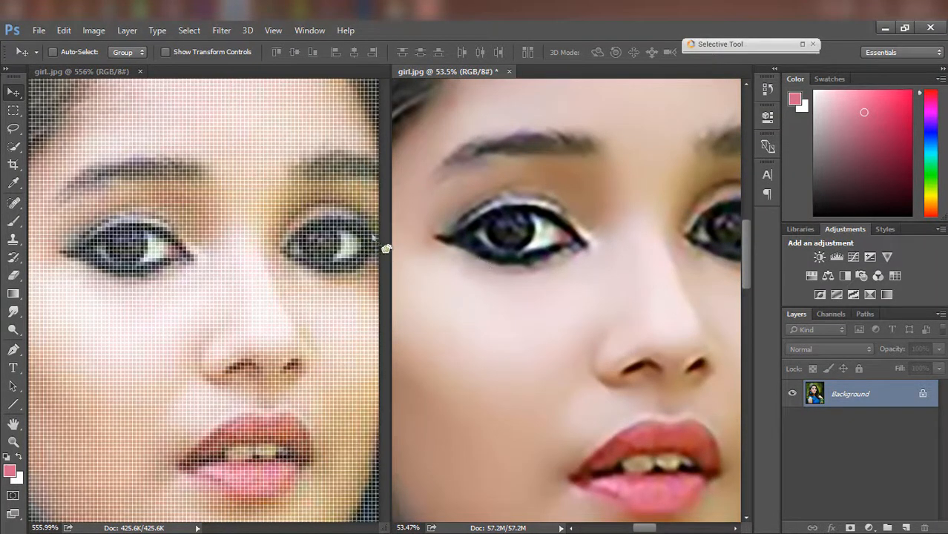
Compare both portraits at a wider view, close the original low-resolution document and show the whole enlarged portrait
scroll(544, 261, "down", 4)
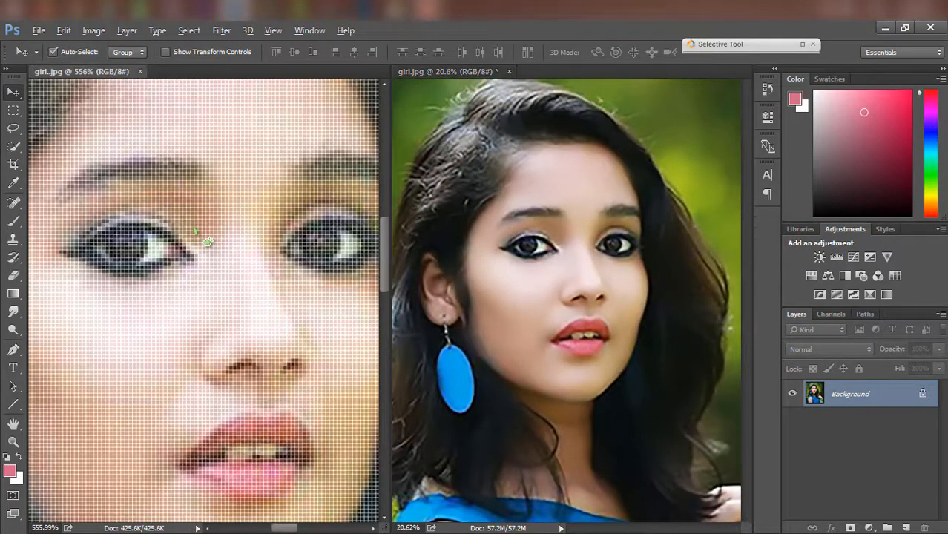
scroll(192, 225, "down", 2)
scroll(192, 225, "down", 1)
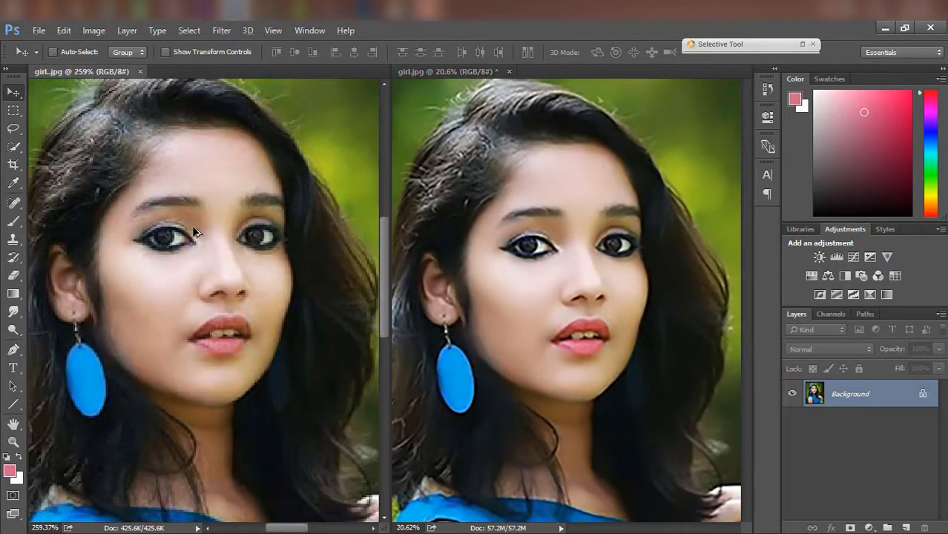
scroll(192, 226, "down", 3)
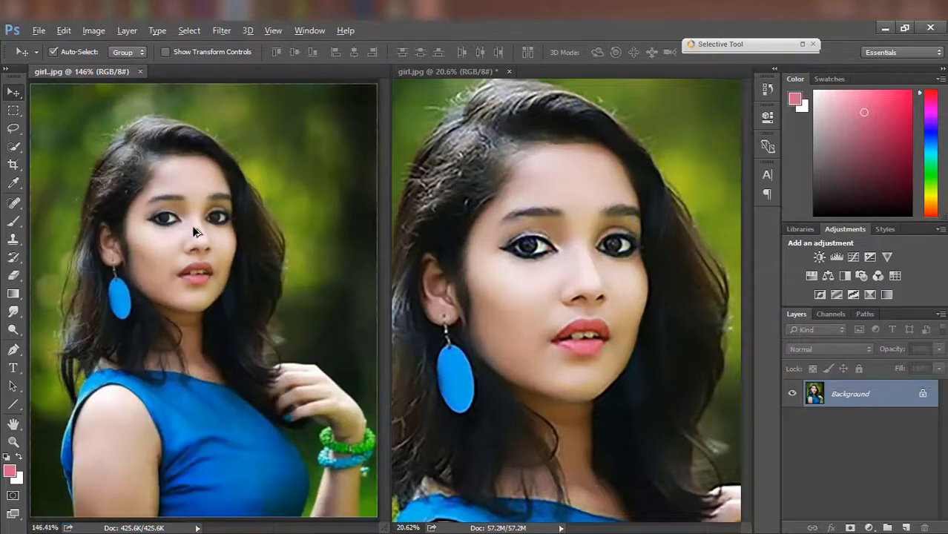
left_click(139, 71)
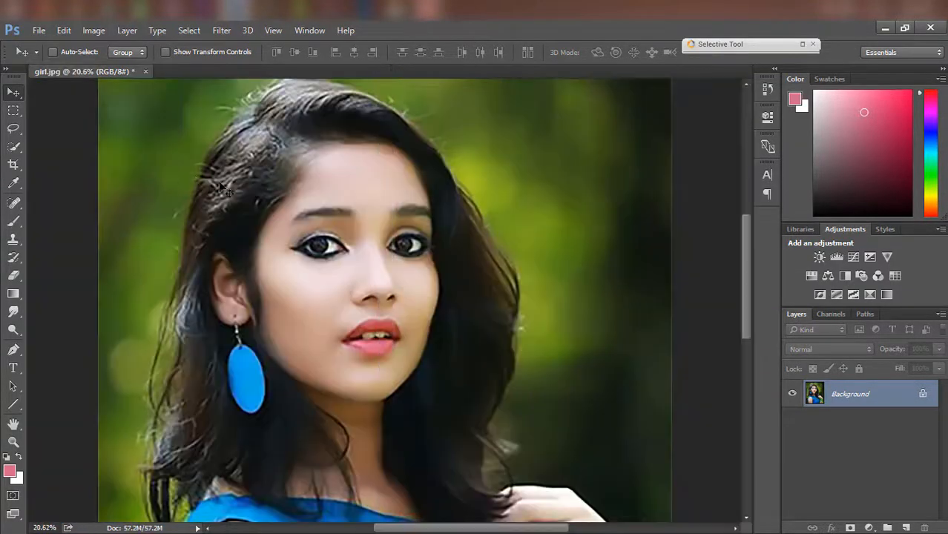
scroll(273, 200, "down", 2)
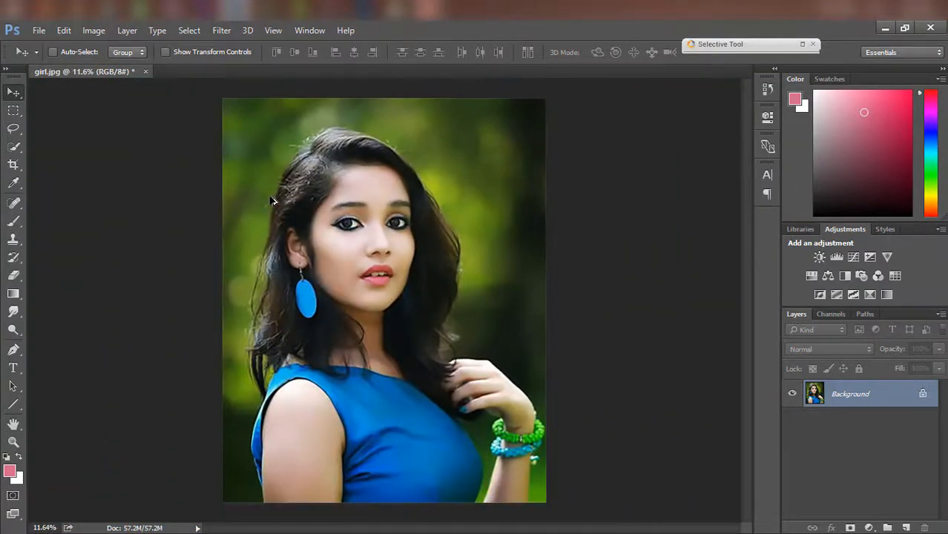